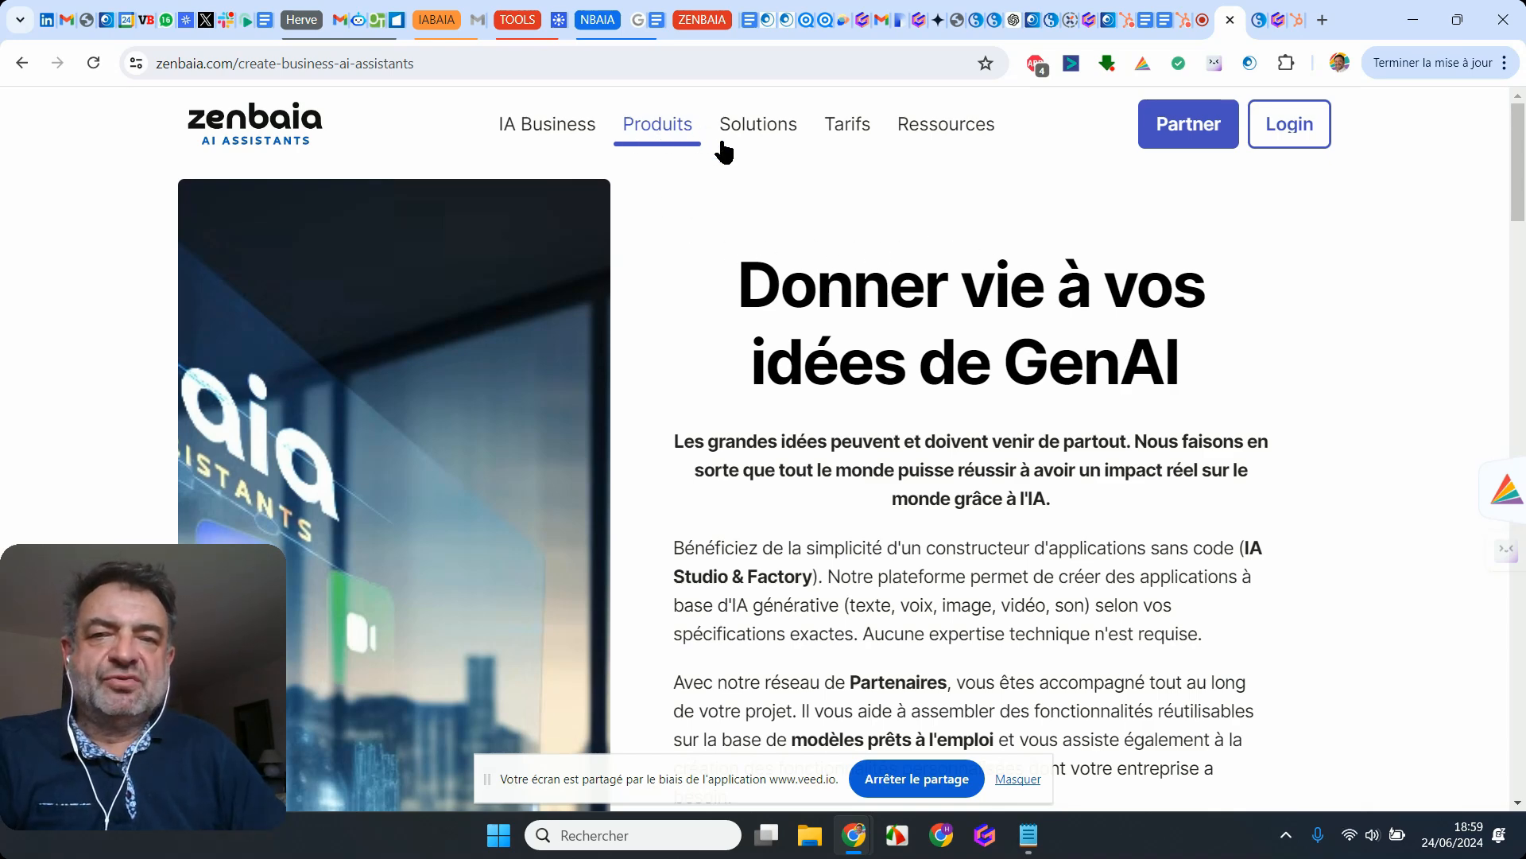
# Step: Switch from the GenAI product page to the Webinar fr assistant and expand its complete input form
pyautogui.scroll(-8, 832, 389)
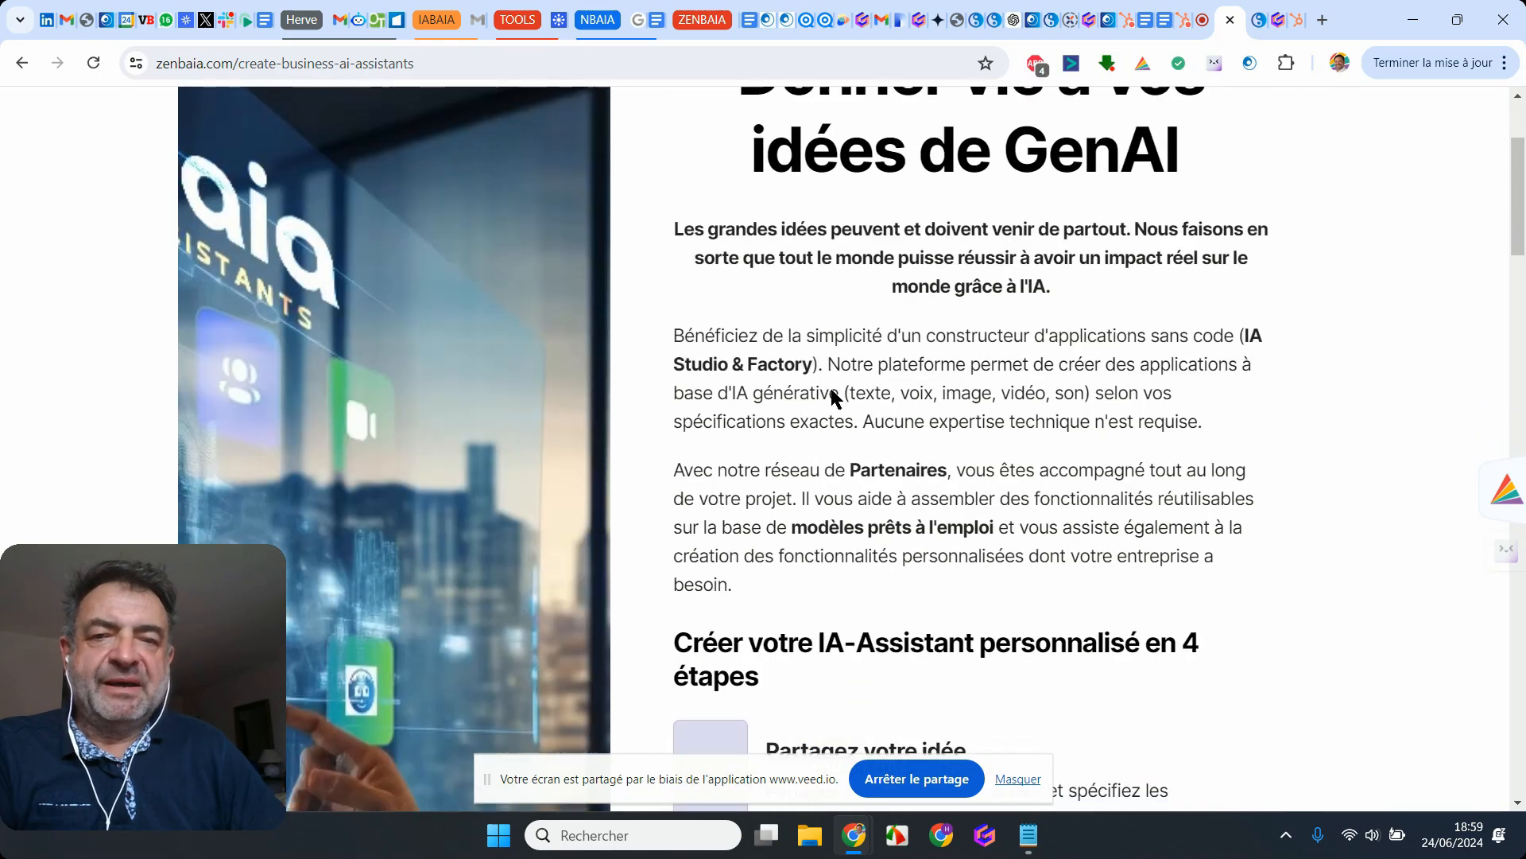
pyautogui.scroll(7, 831, 389)
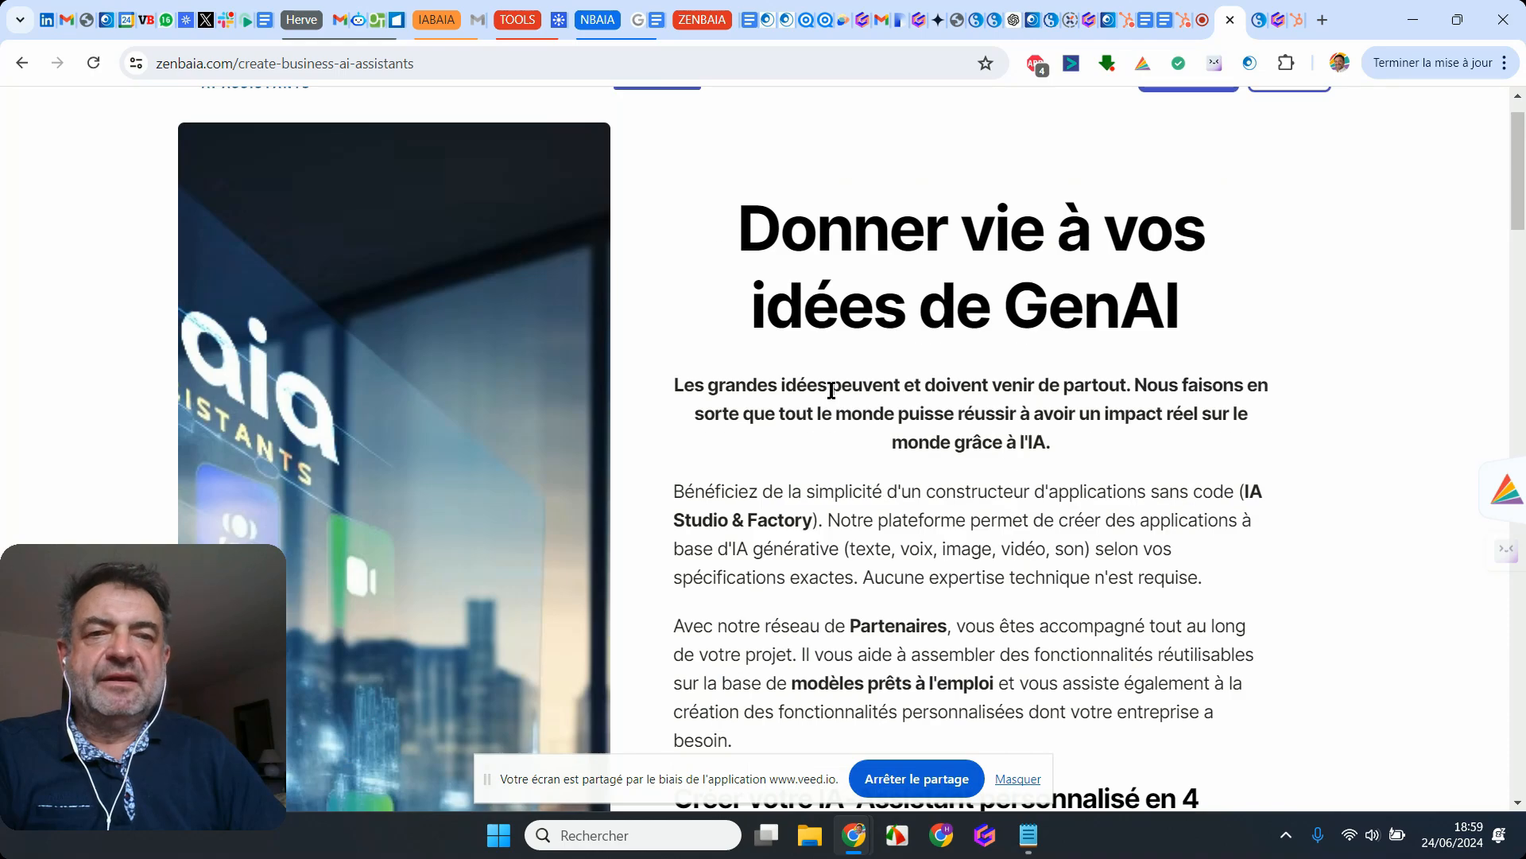
pyautogui.click(1256, 27)
pyautogui.scroll(15, 781, 346)
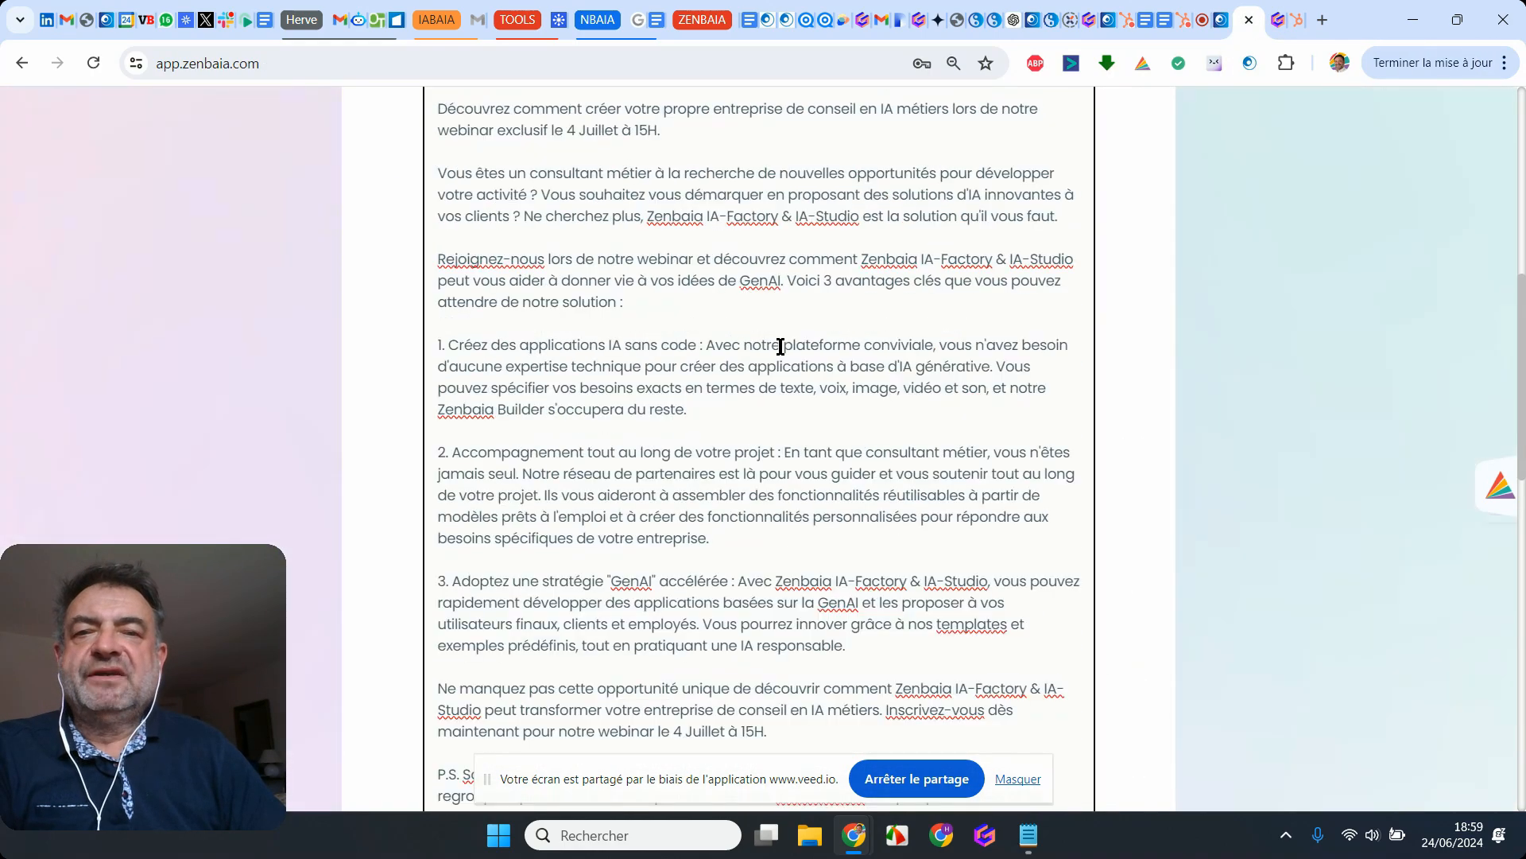
pyautogui.scroll(8, 781, 347)
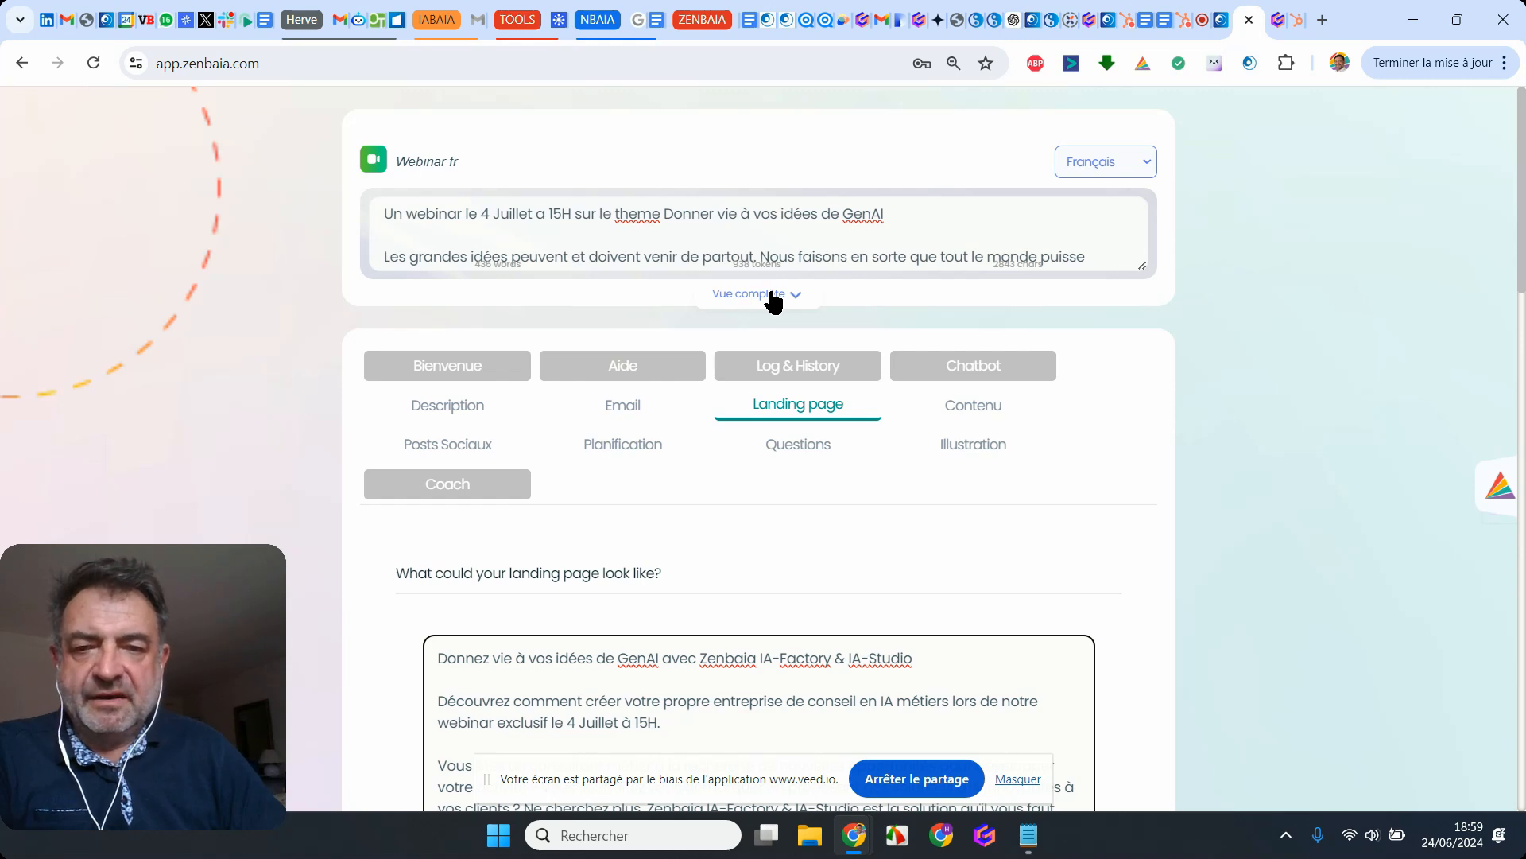
pyautogui.click(771, 294)
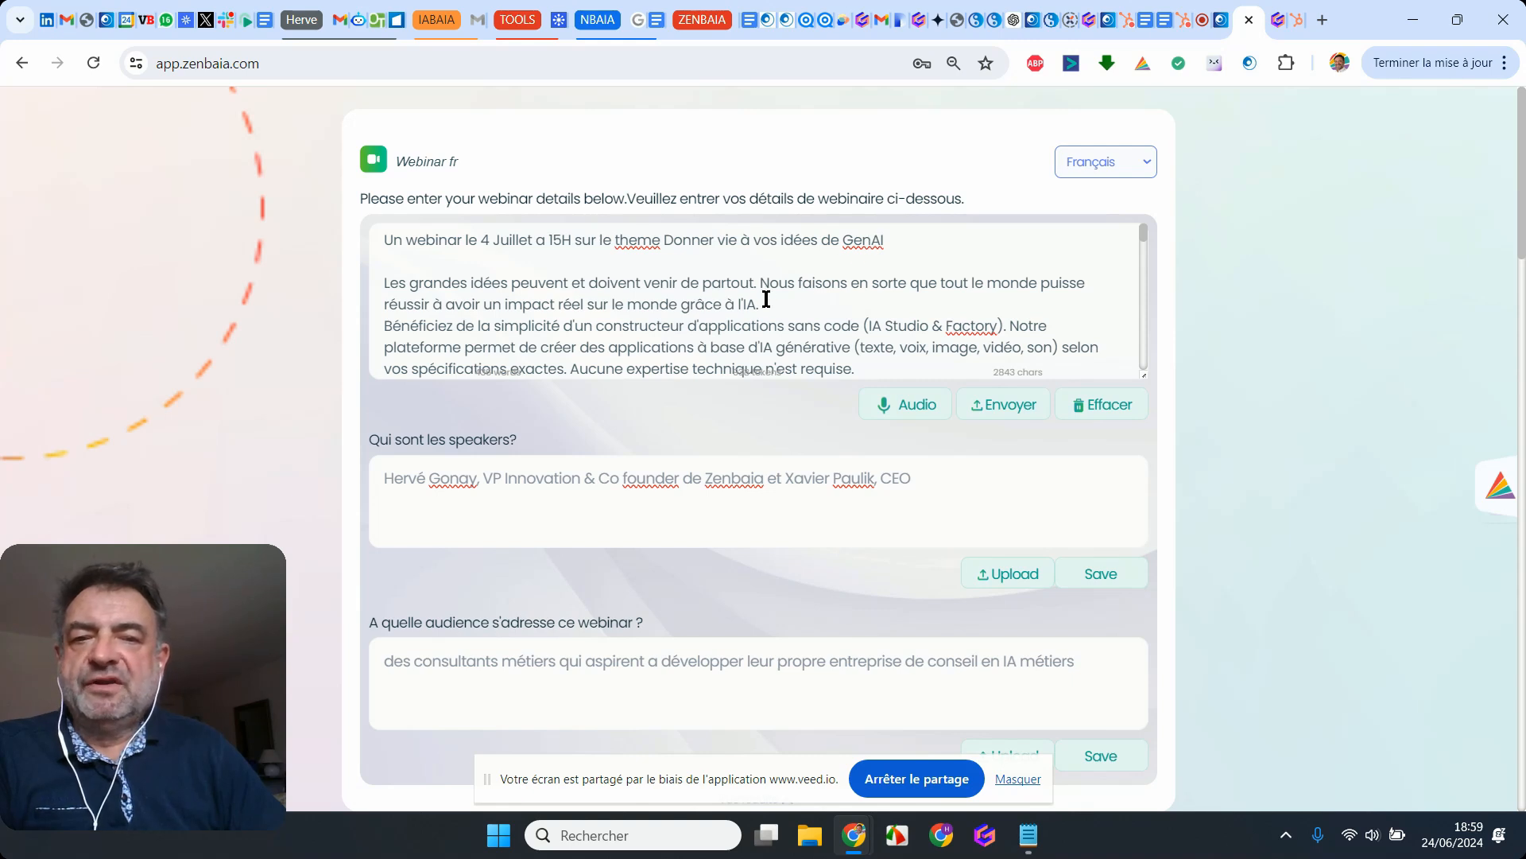
# Step: Review the webinar description, speakers and target audience entered in the Webinar fr assistant
pyautogui.scroll(-2, 765, 299)
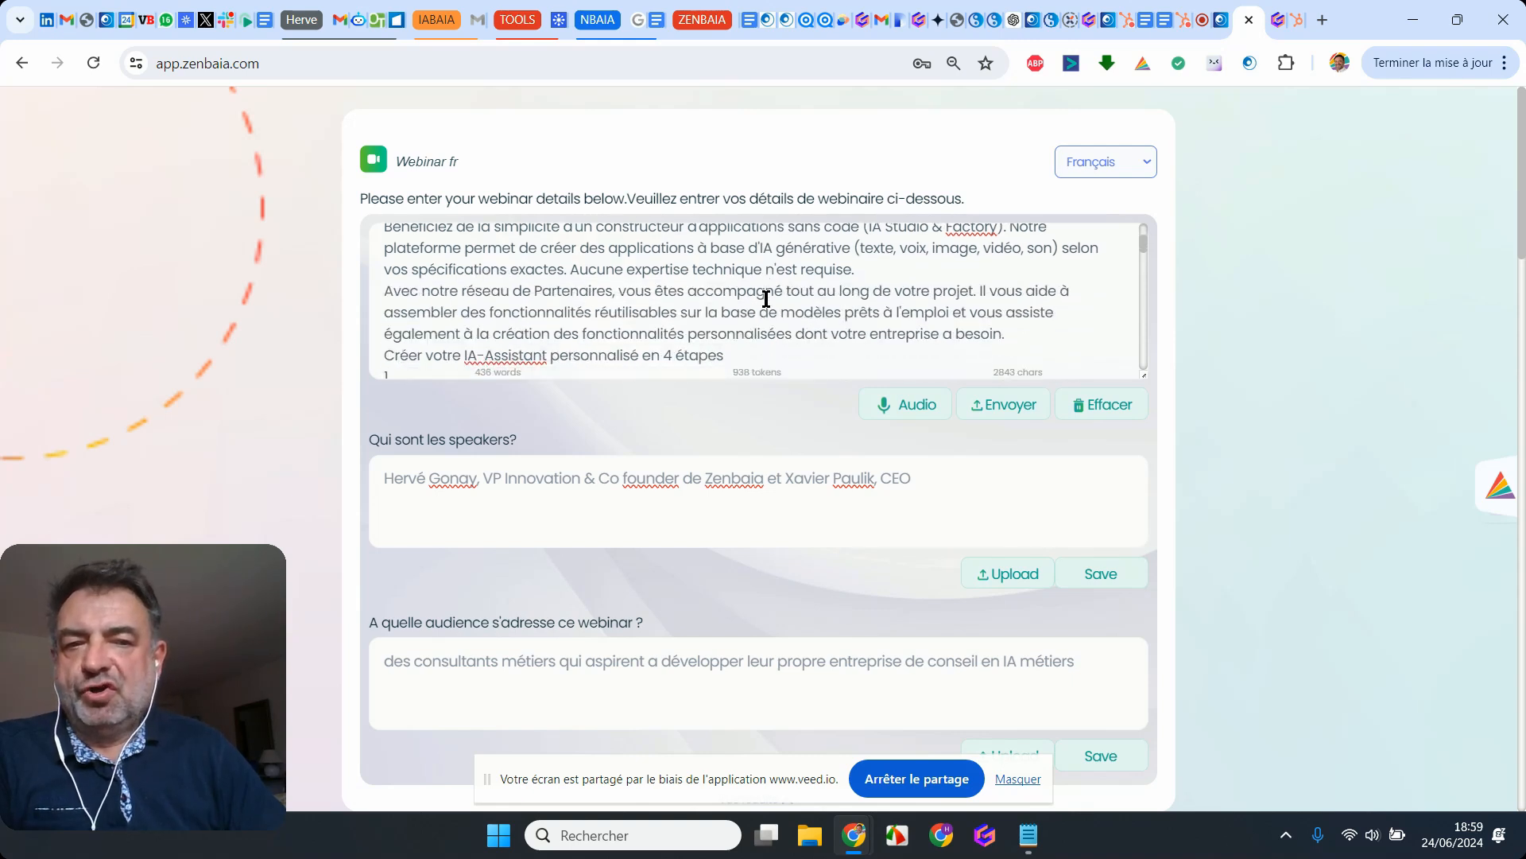
pyautogui.scroll(-5, 766, 299)
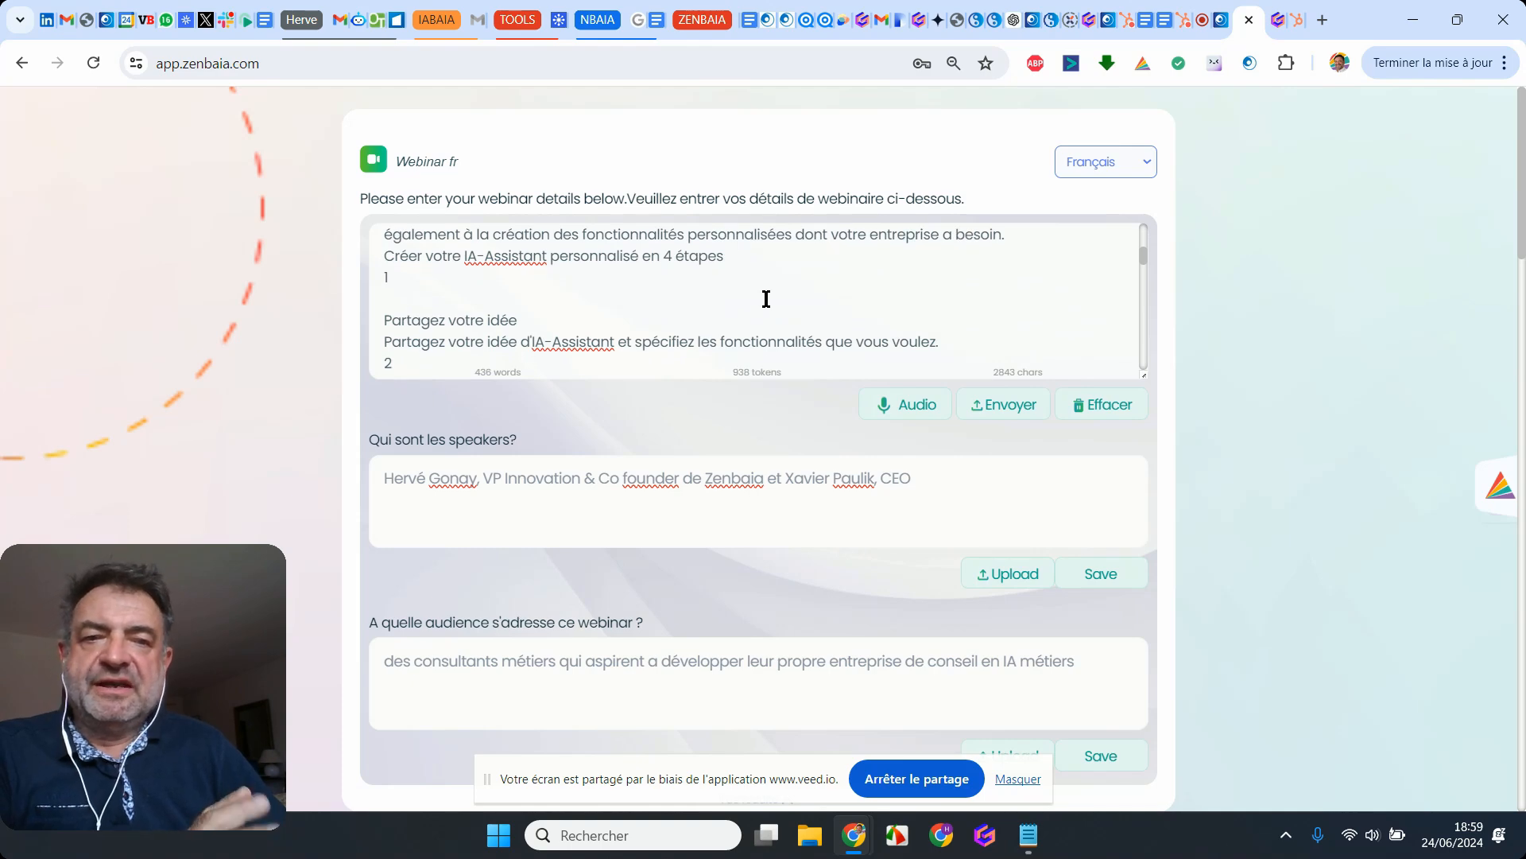
pyautogui.scroll(-3, 765, 299)
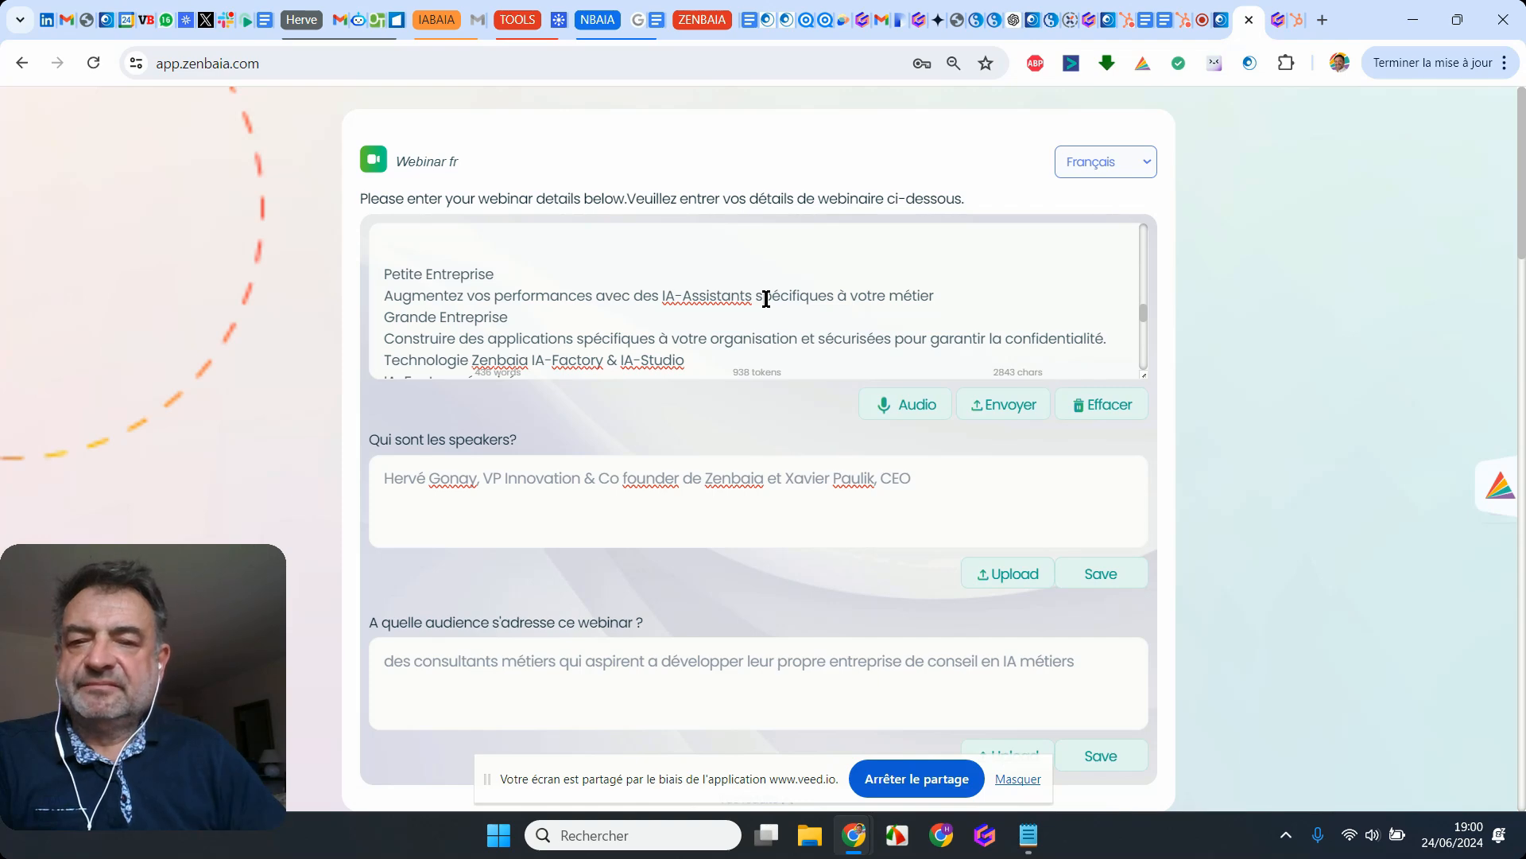
pyautogui.scroll(-2, 765, 299)
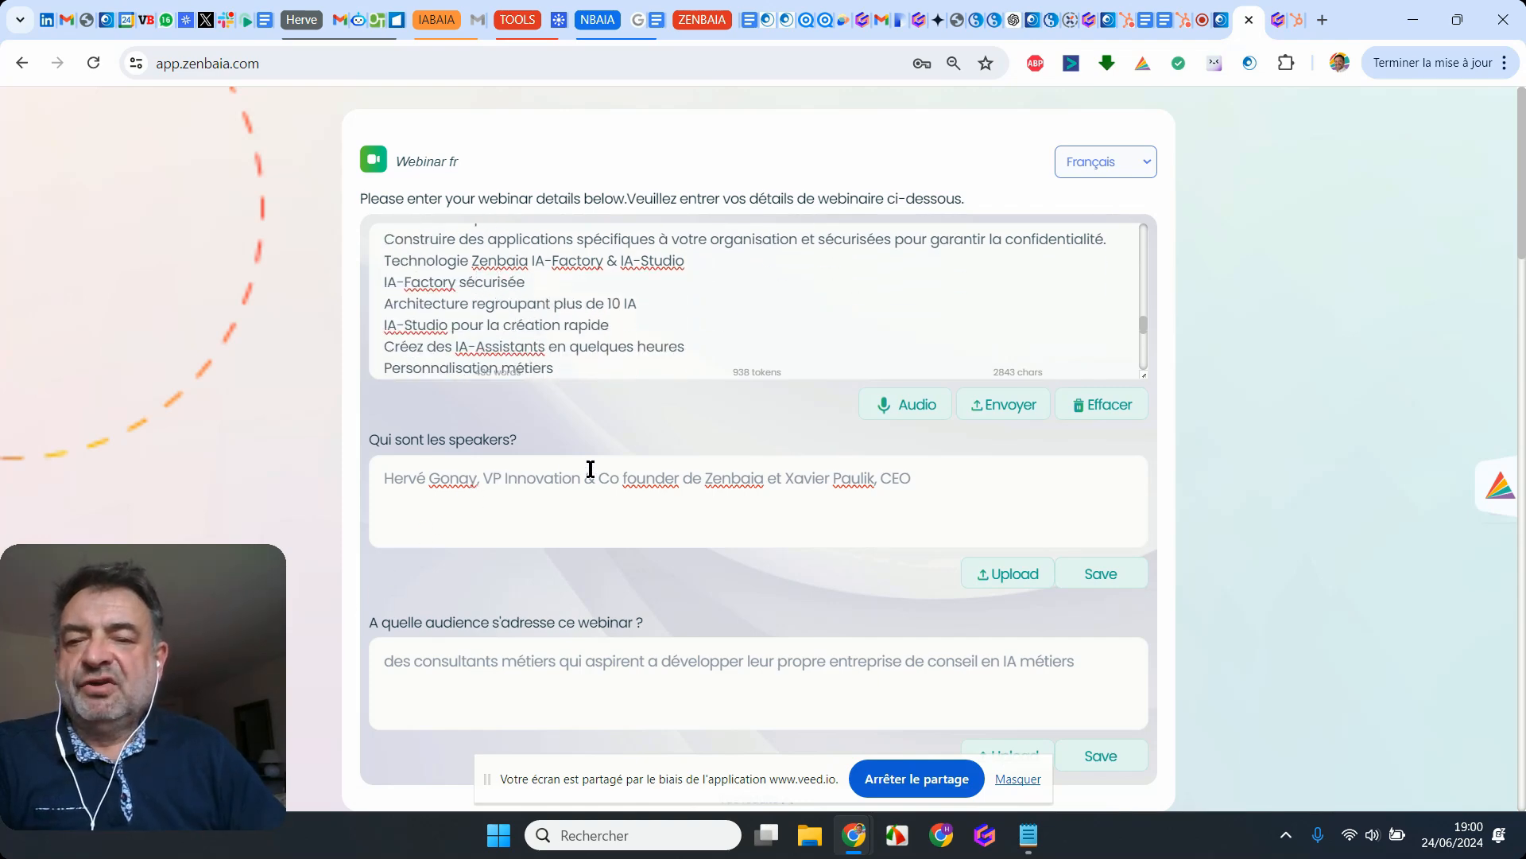
pyautogui.scroll(-4, 590, 469)
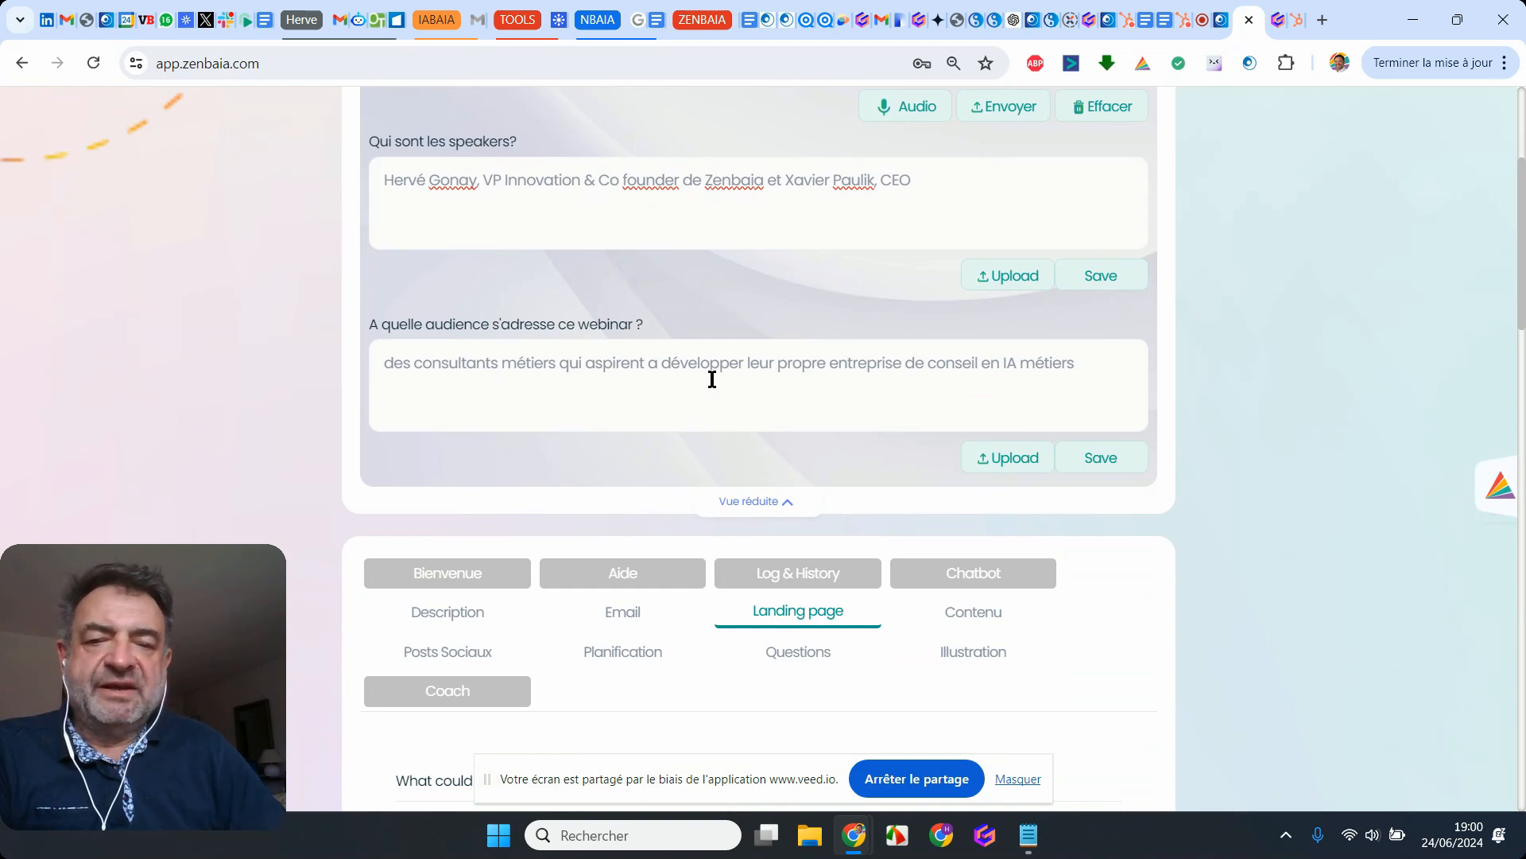
pyautogui.scroll(-4, 712, 379)
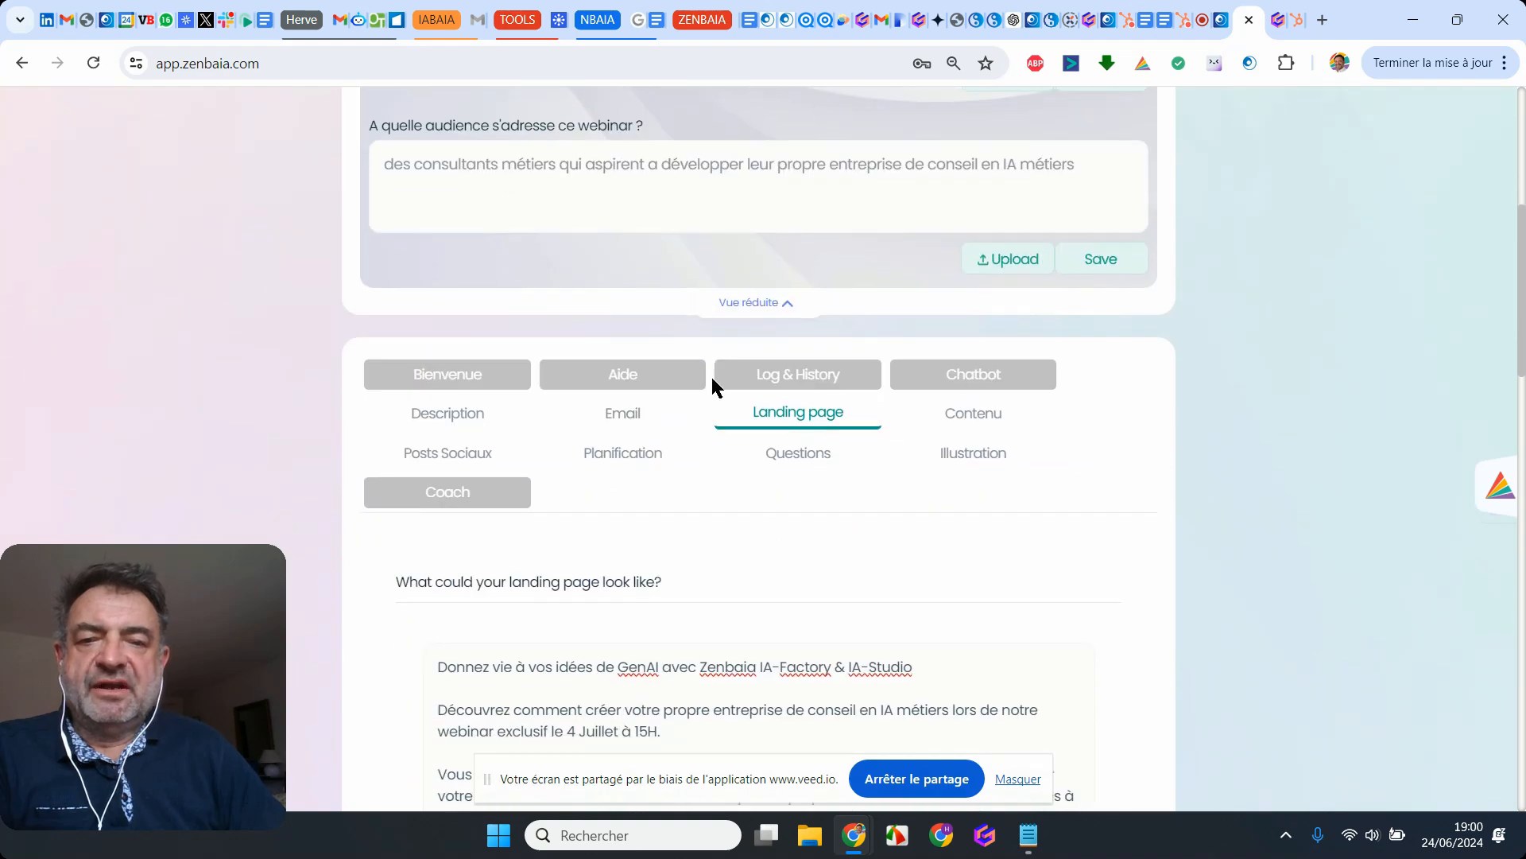
# Step: Examine the assistant's generated landing page text and its more casual rewrite with social media emojis
pyautogui.click(812, 322)
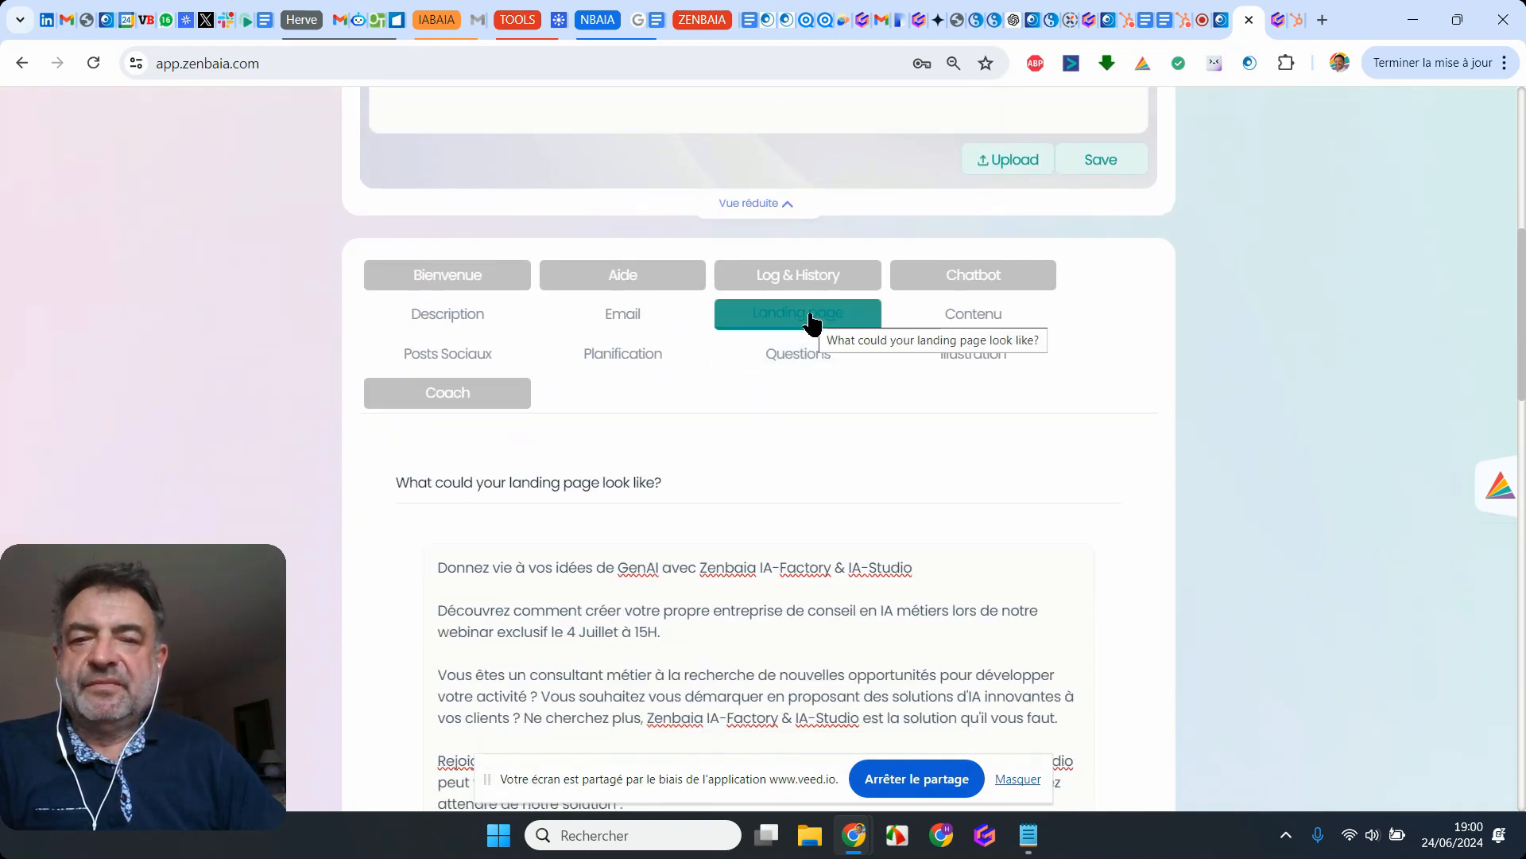
pyautogui.scroll(-3, 597, 518)
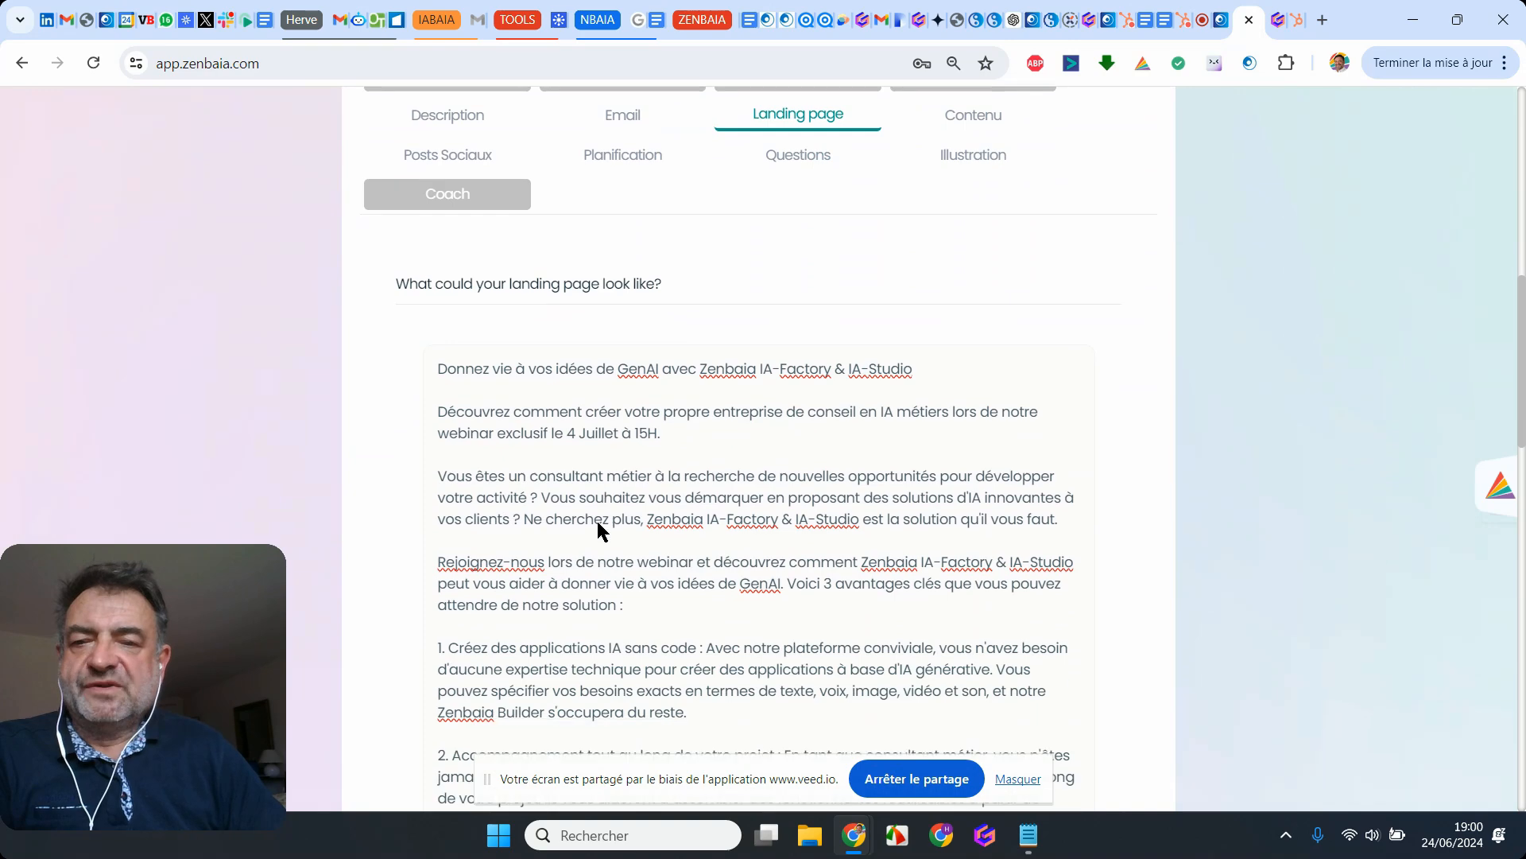
pyautogui.scroll(-3, 598, 521)
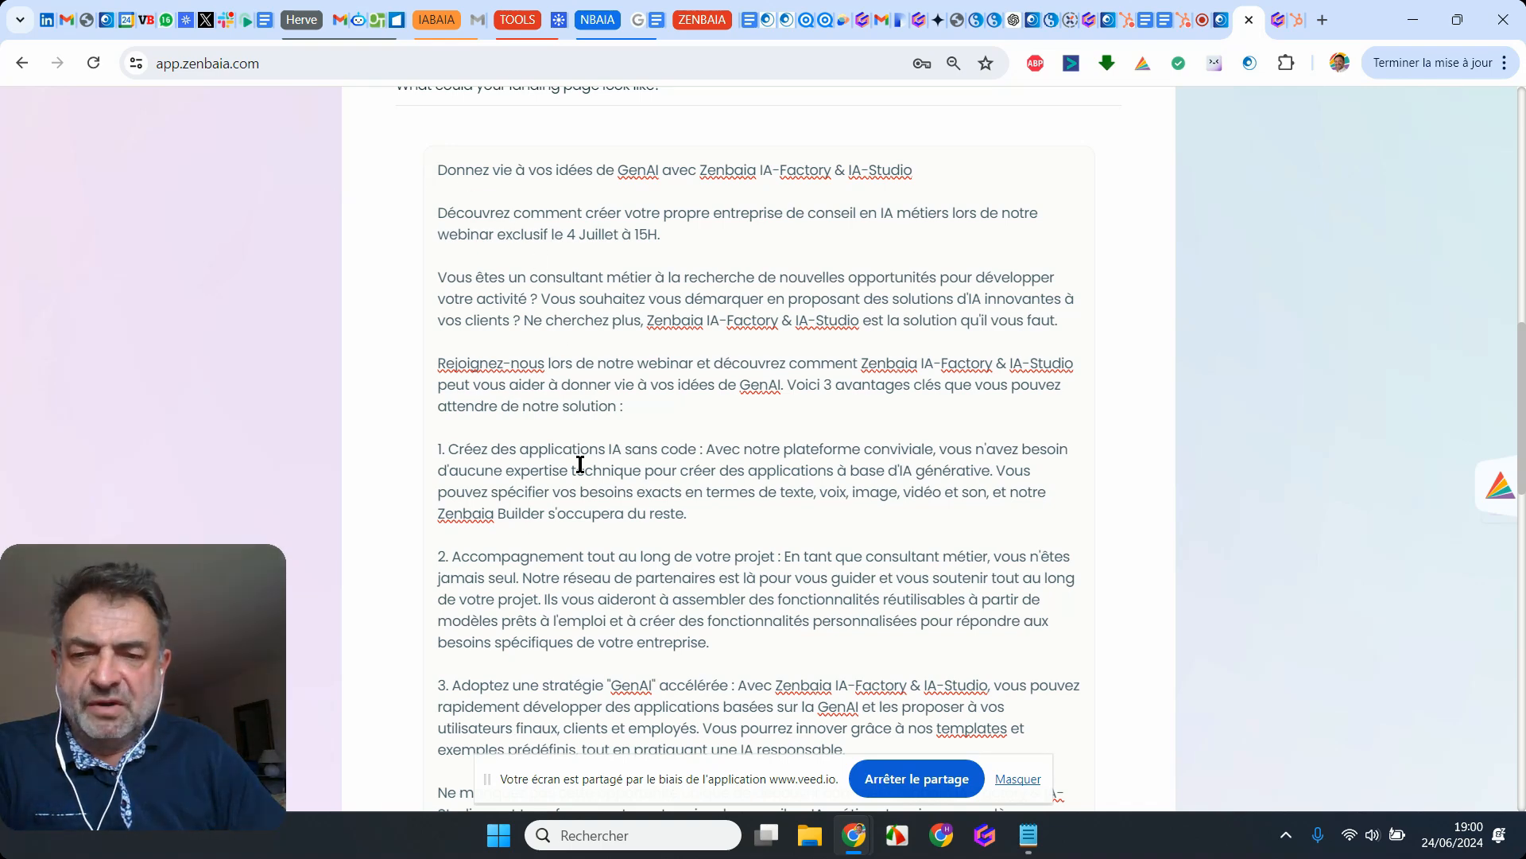
pyautogui.scroll(-3, 580, 465)
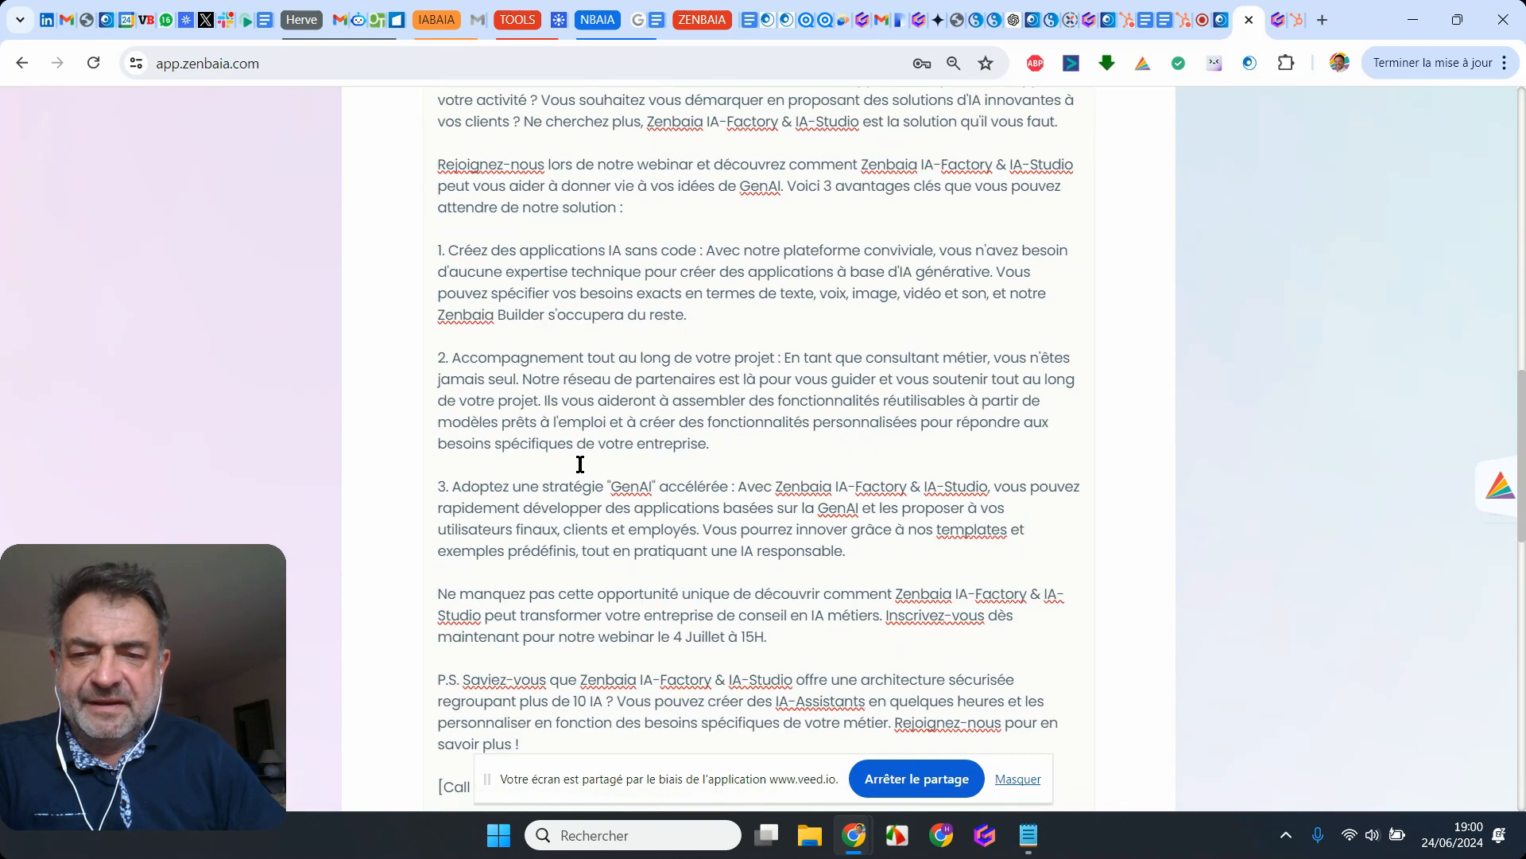
pyautogui.scroll(-2, 580, 465)
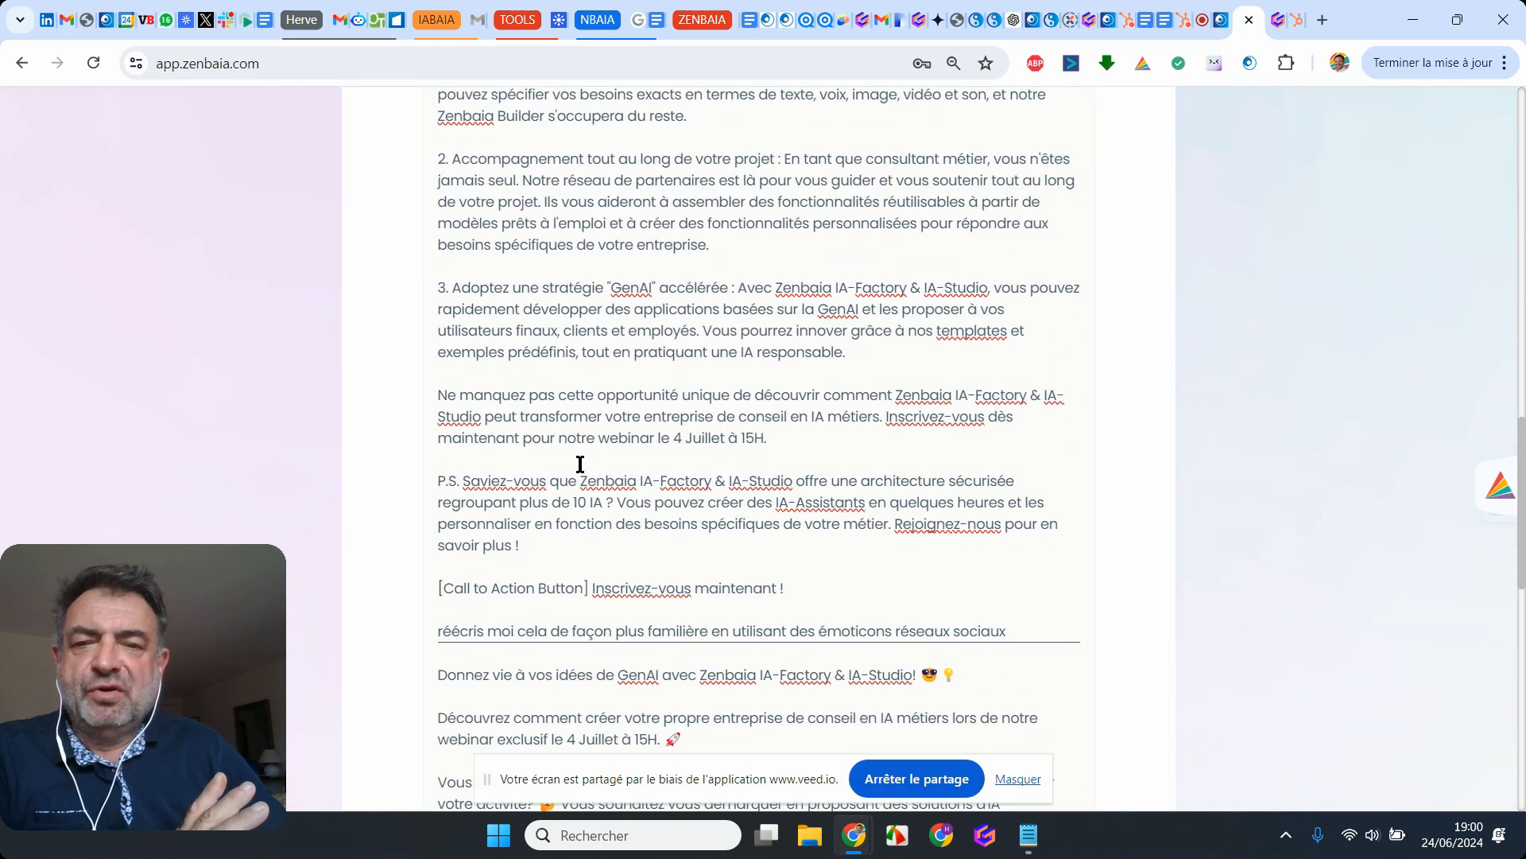
pyautogui.scroll(-2, 580, 464)
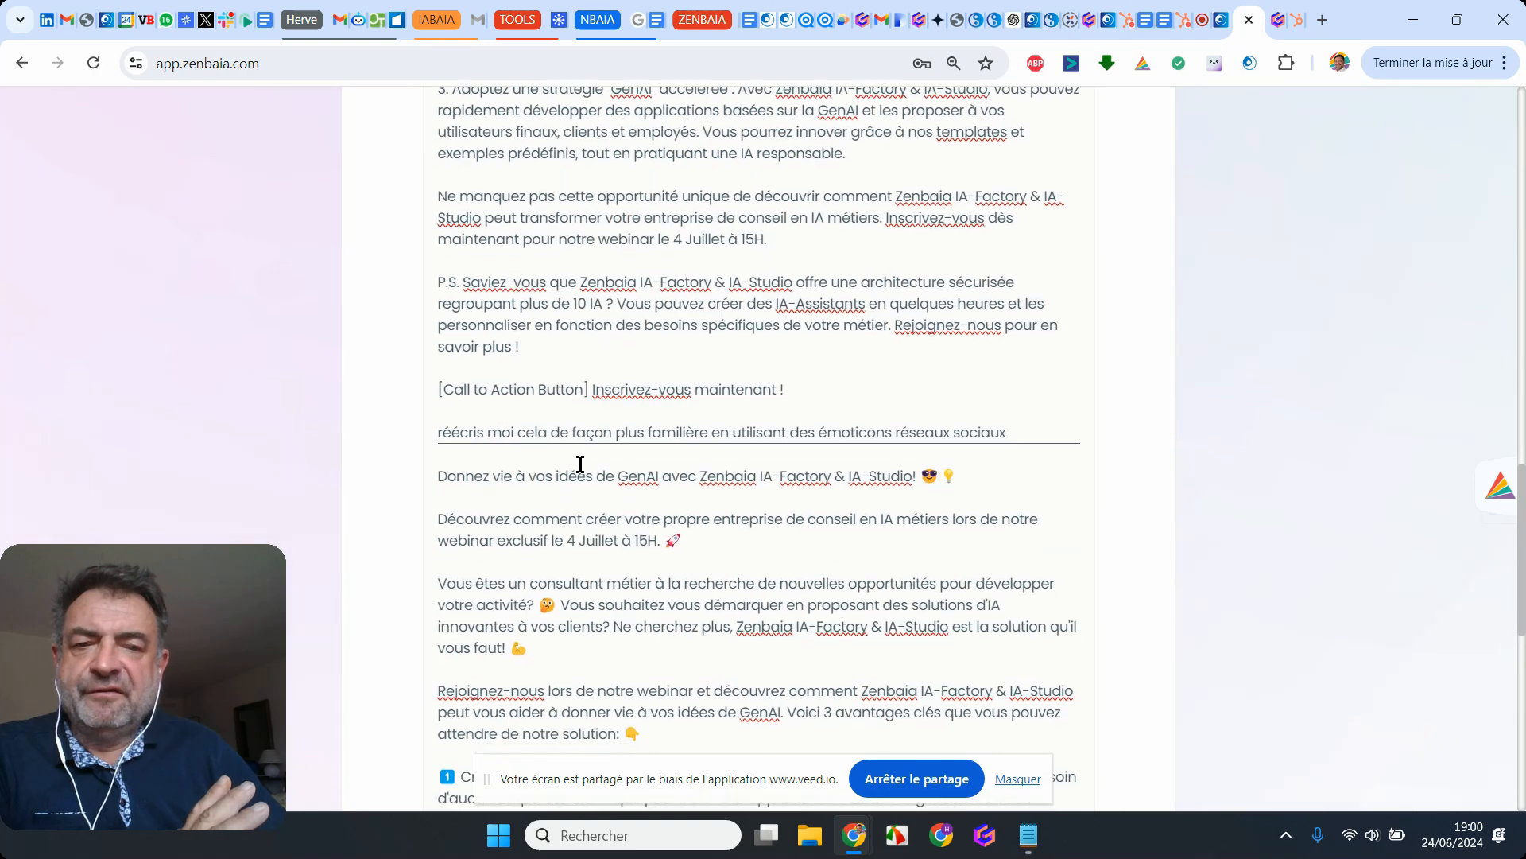
pyautogui.scroll(-2, 581, 465)
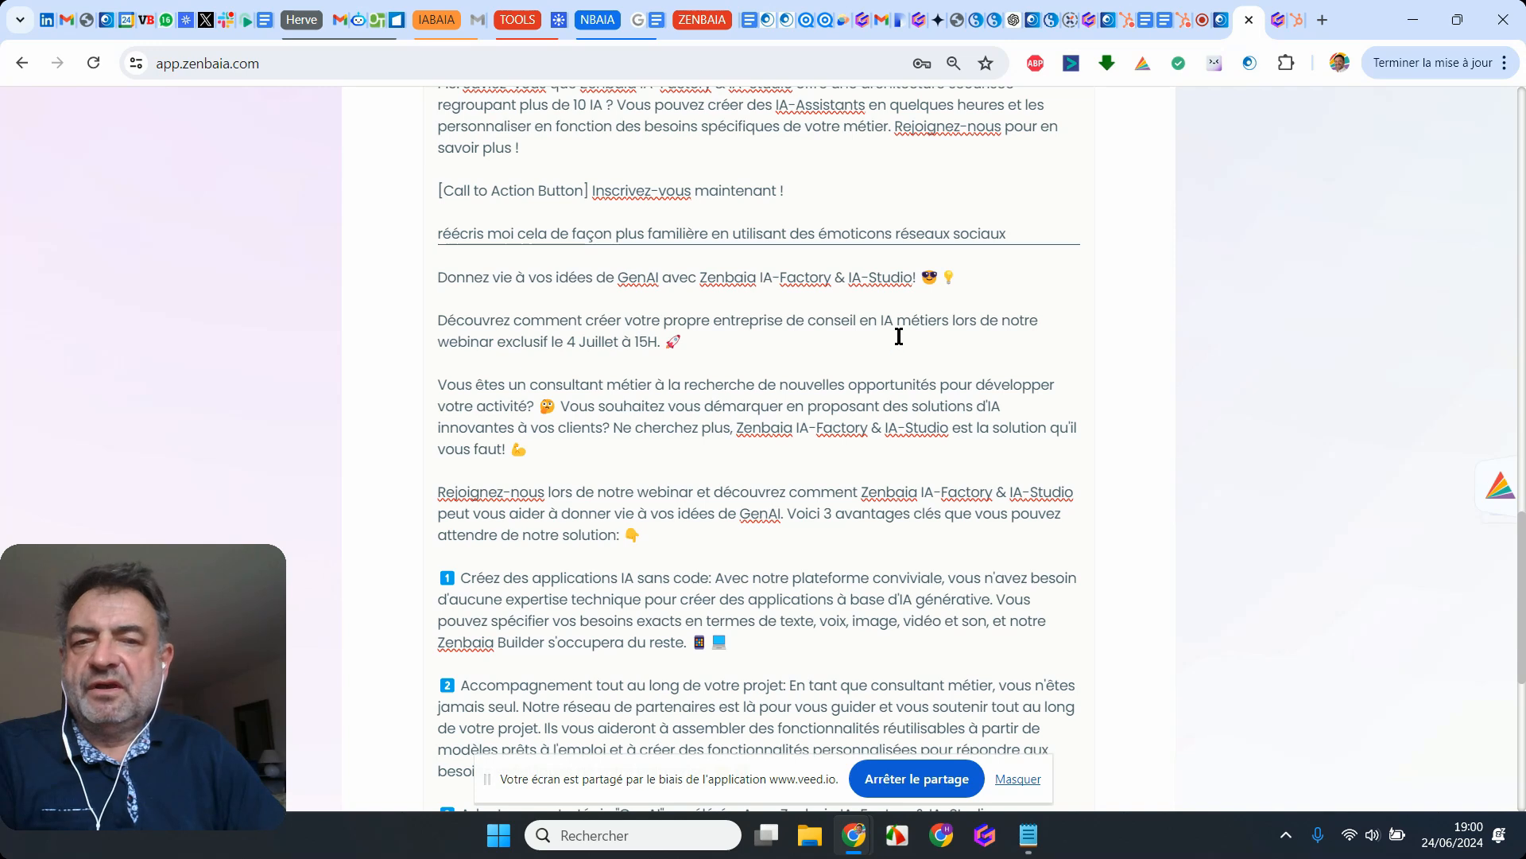
pyautogui.scroll(-1, 899, 336)
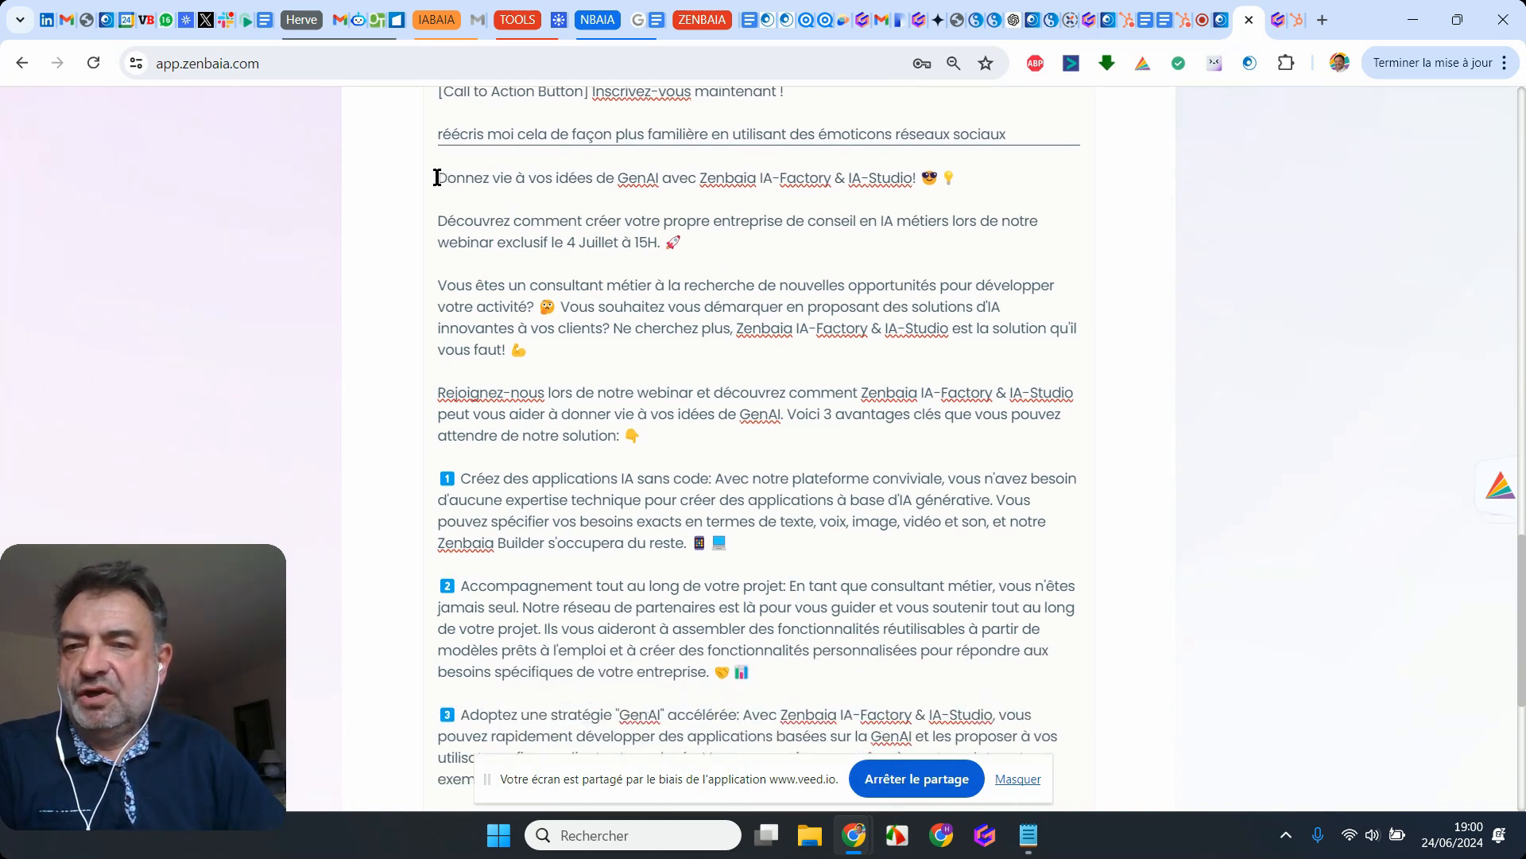
# Step: Copy the whole emoji version of the landing page text, from "Donnez vie à vos idées de GenAI" through the call to action
pyautogui.moveTo(437, 178); pyautogui.dragTo(681, 523)
pyautogui.scroll(-1, 681, 528)
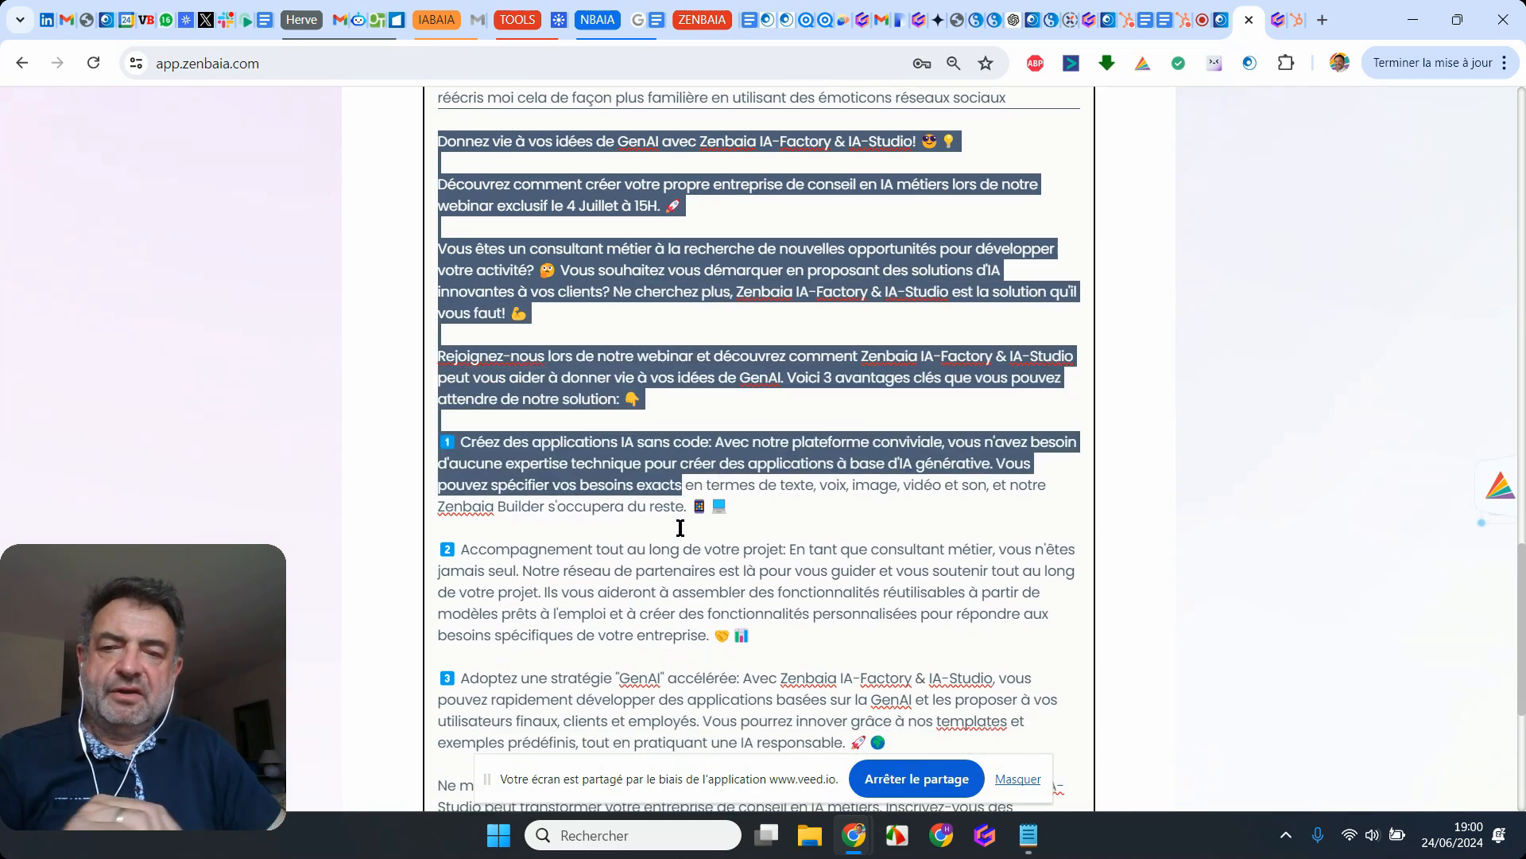
pyautogui.scroll(-5, 681, 528)
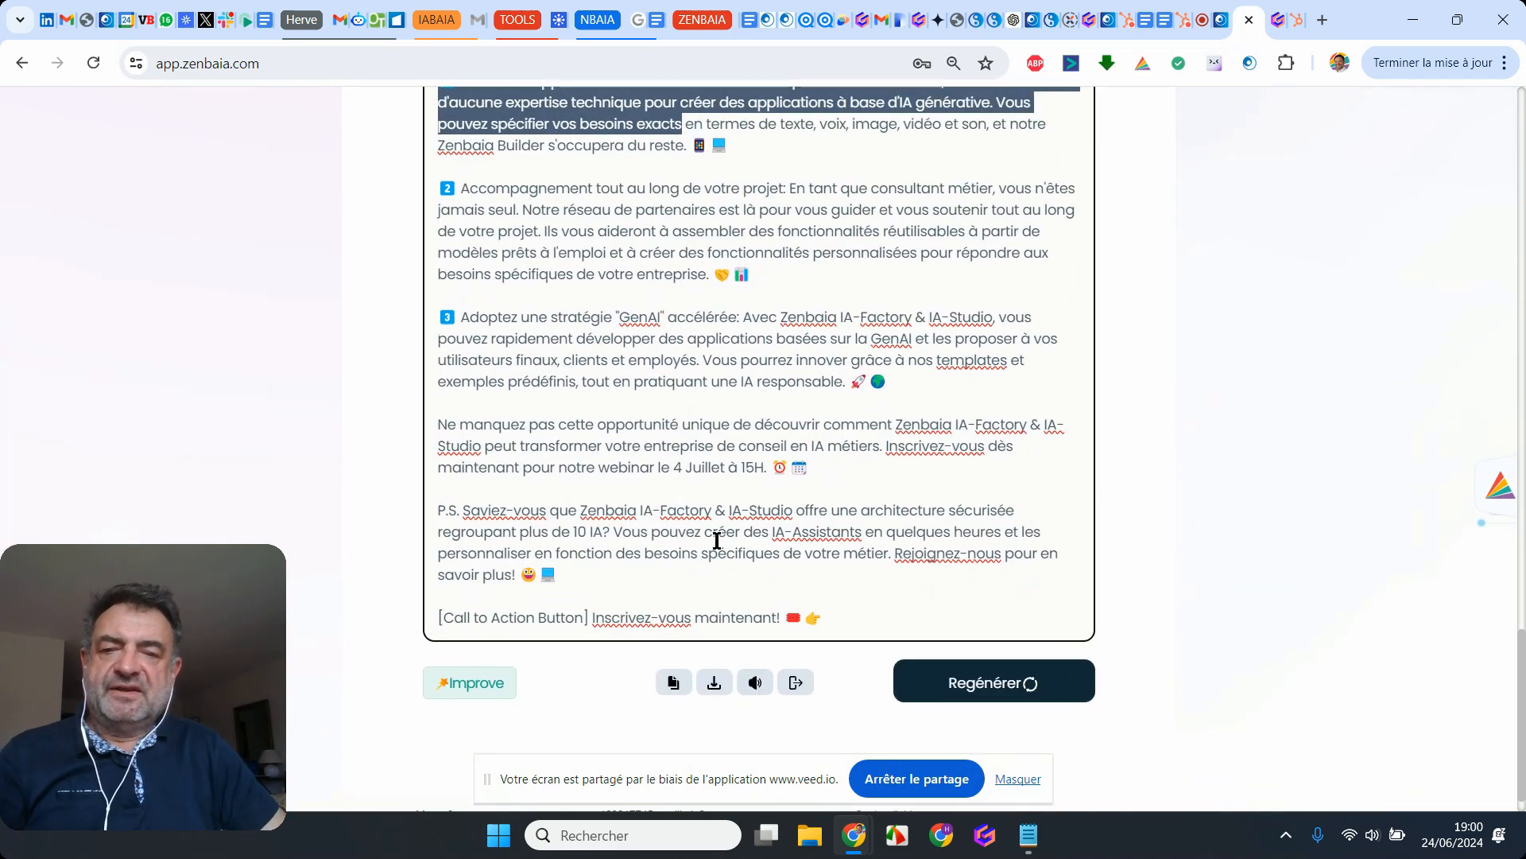
pyautogui.keyDown('shift'); pyautogui.click(893, 625); pyautogui.keyUp('shift')
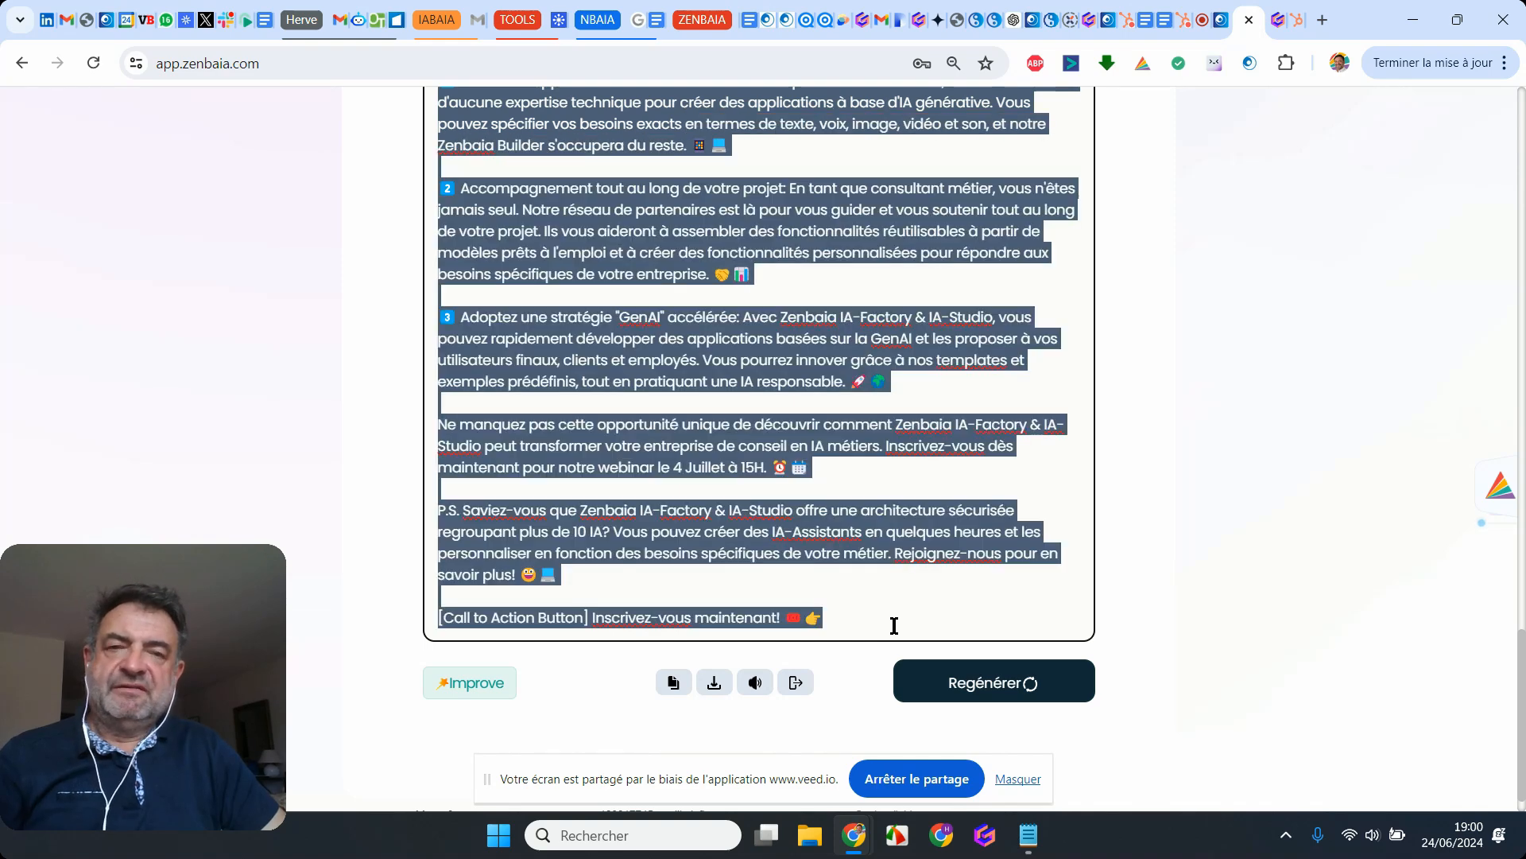
# Step: Switch to the Gamma site editor, open the zenbaia home page and start adding a new page with AI
pyautogui.click(1277, 20)
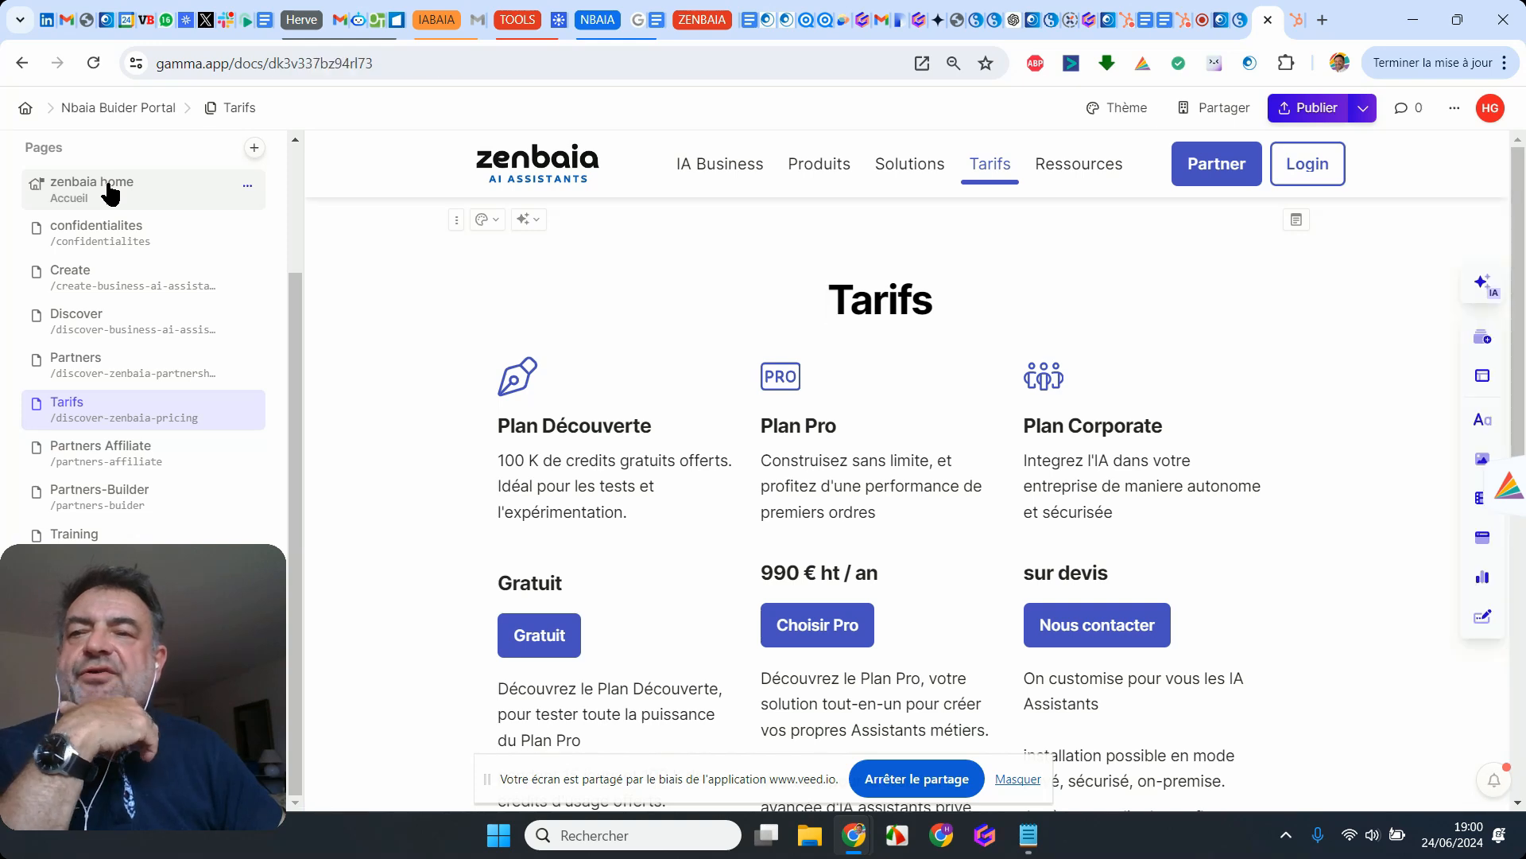
pyautogui.click(111, 193)
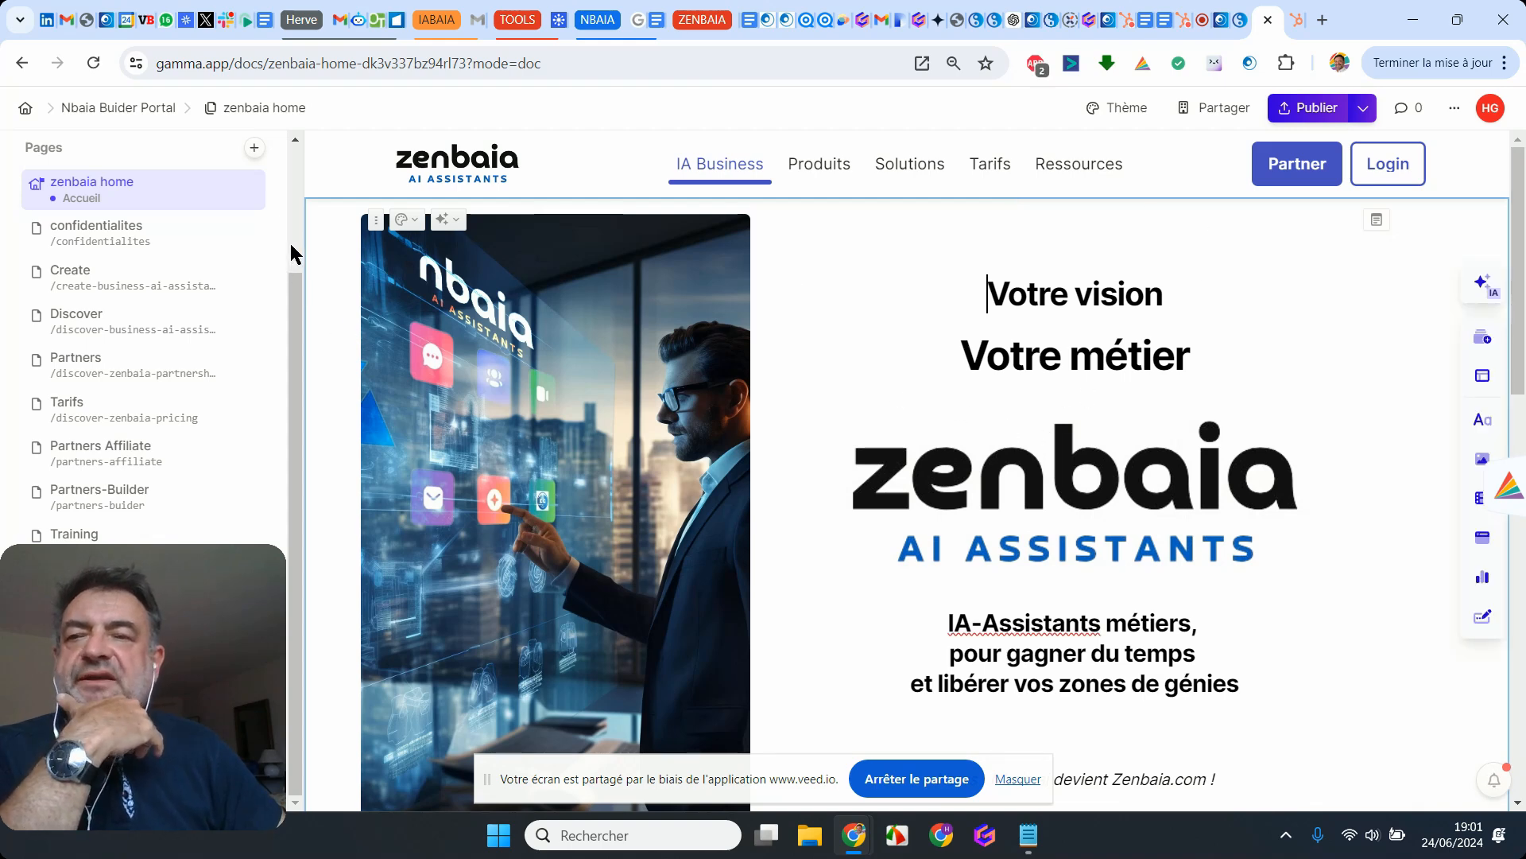
pyautogui.click(255, 148)
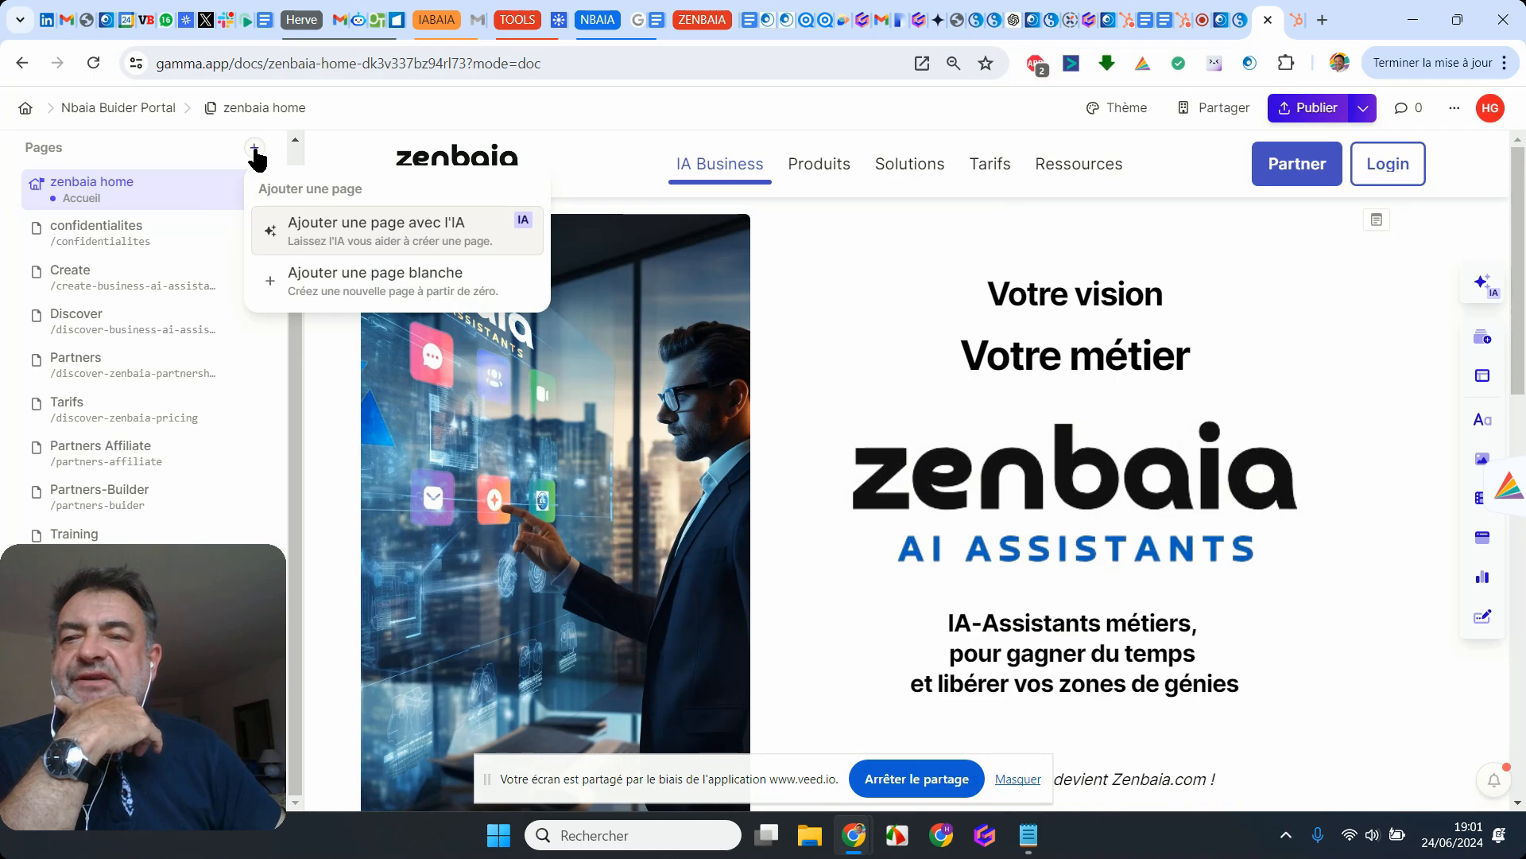
pyautogui.click(345, 240)
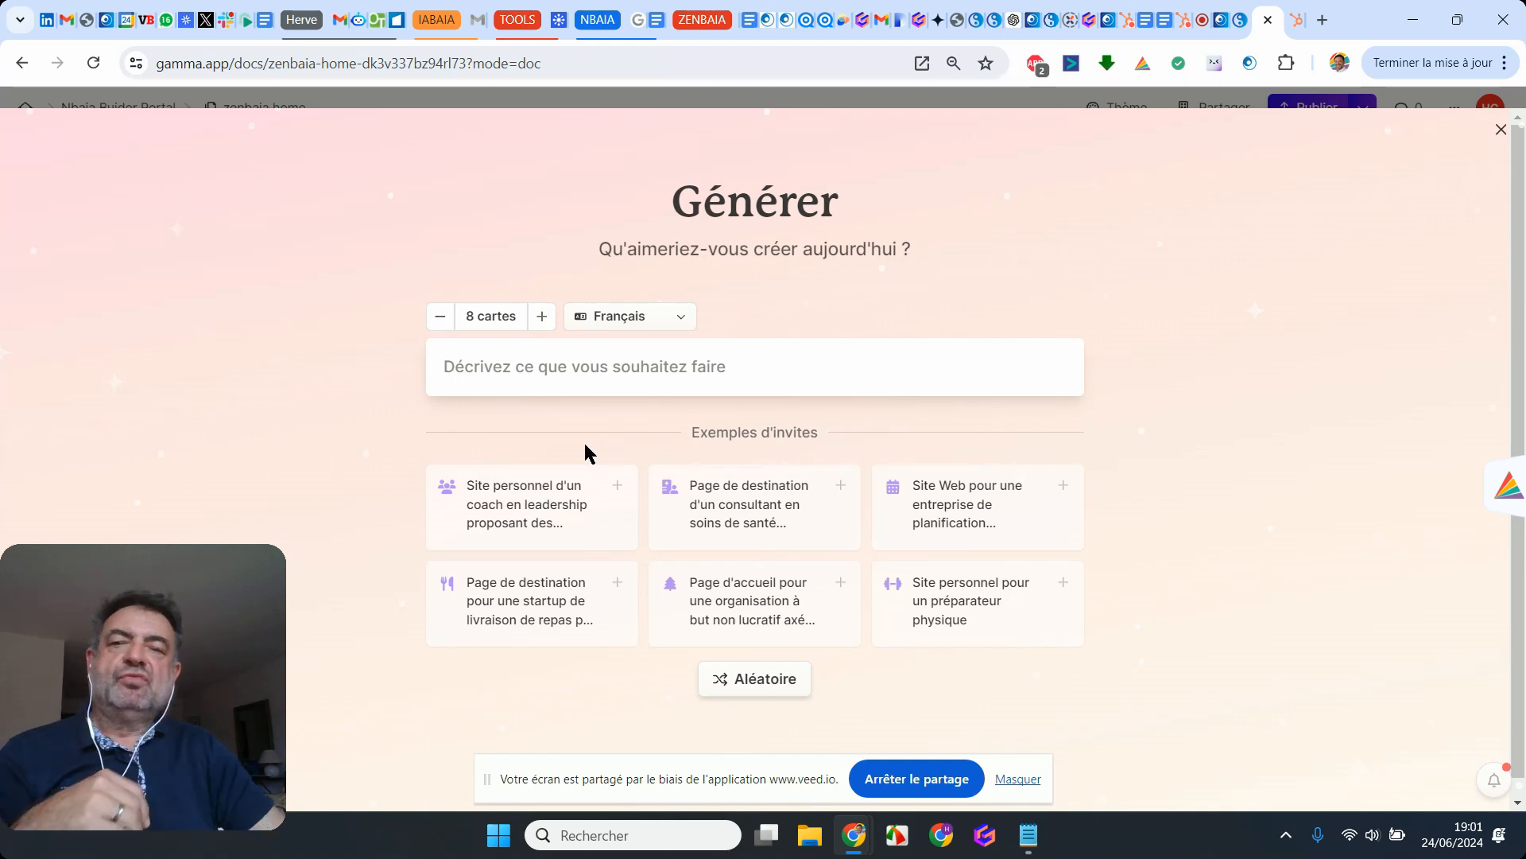
# Step: Enter the prompt "une landing page pour un webinaire :" followed by a blank line and the copied landing page text
pyautogui.click(624, 375)
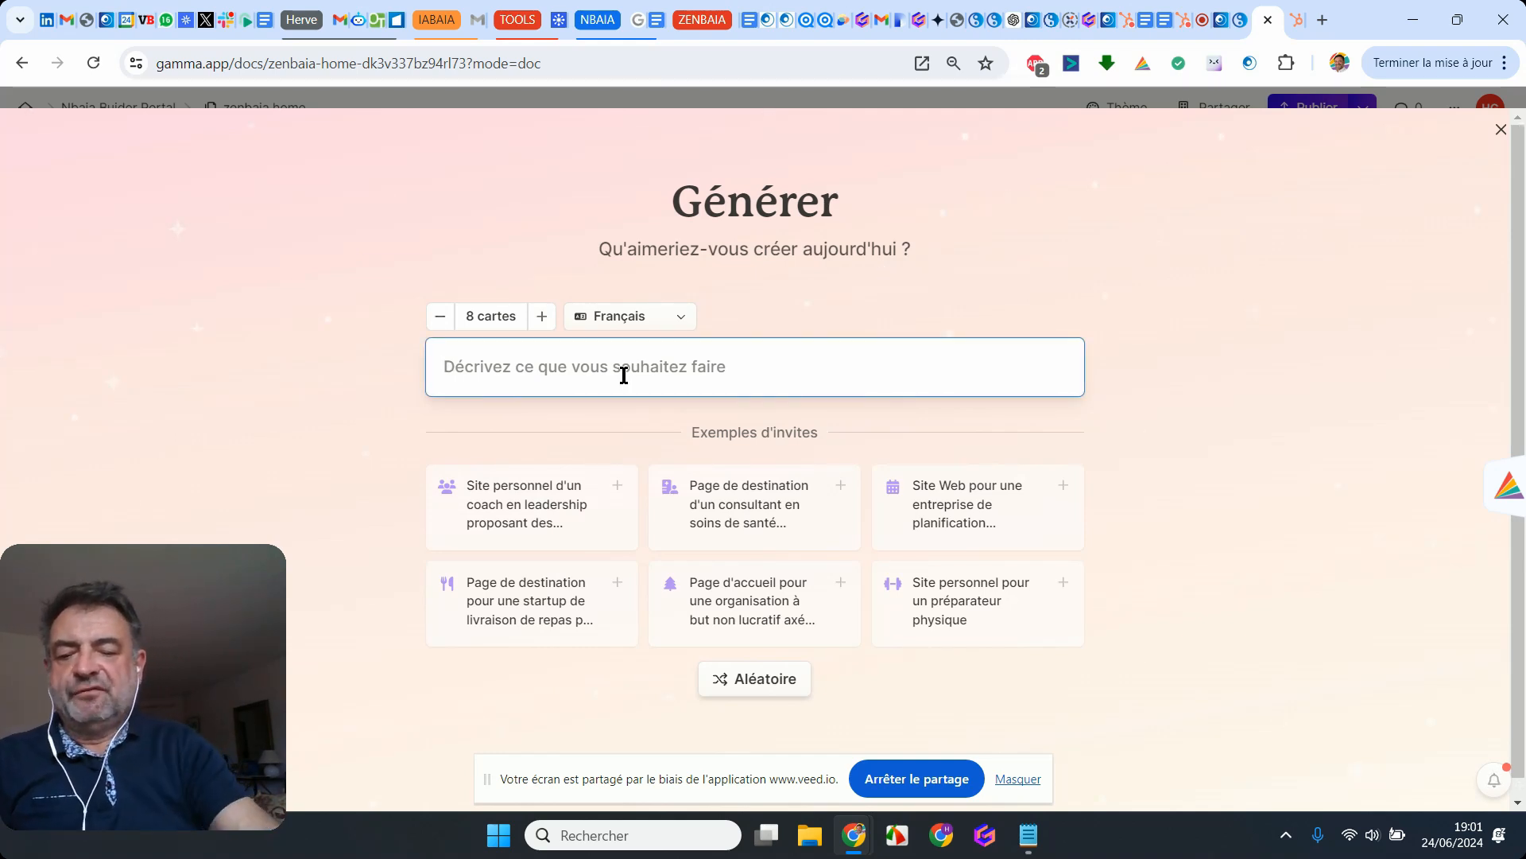
pyautogui.write('une lan')
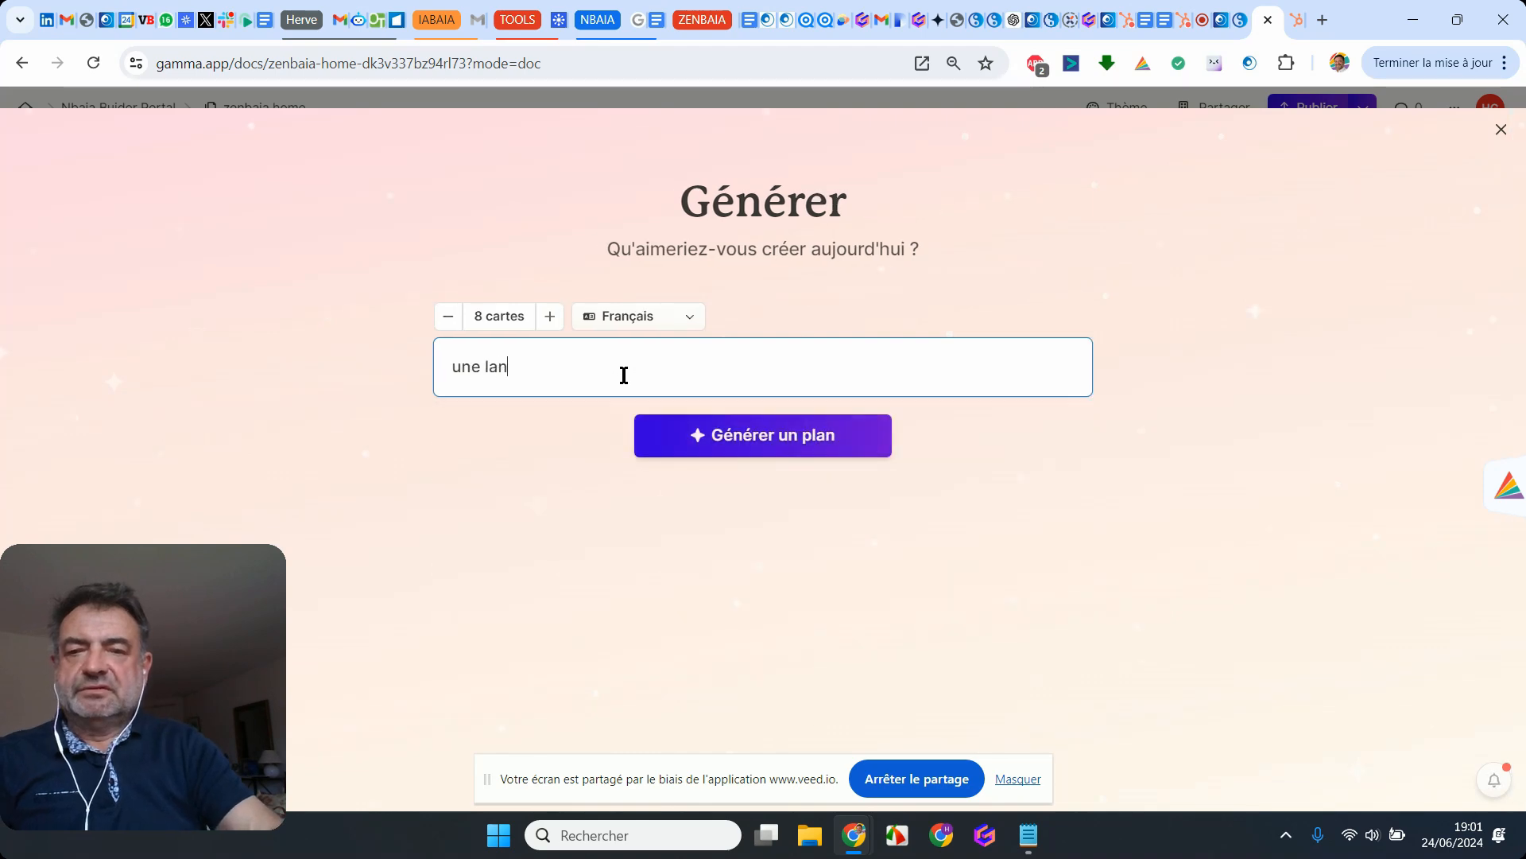
pyautogui.write('ding ')
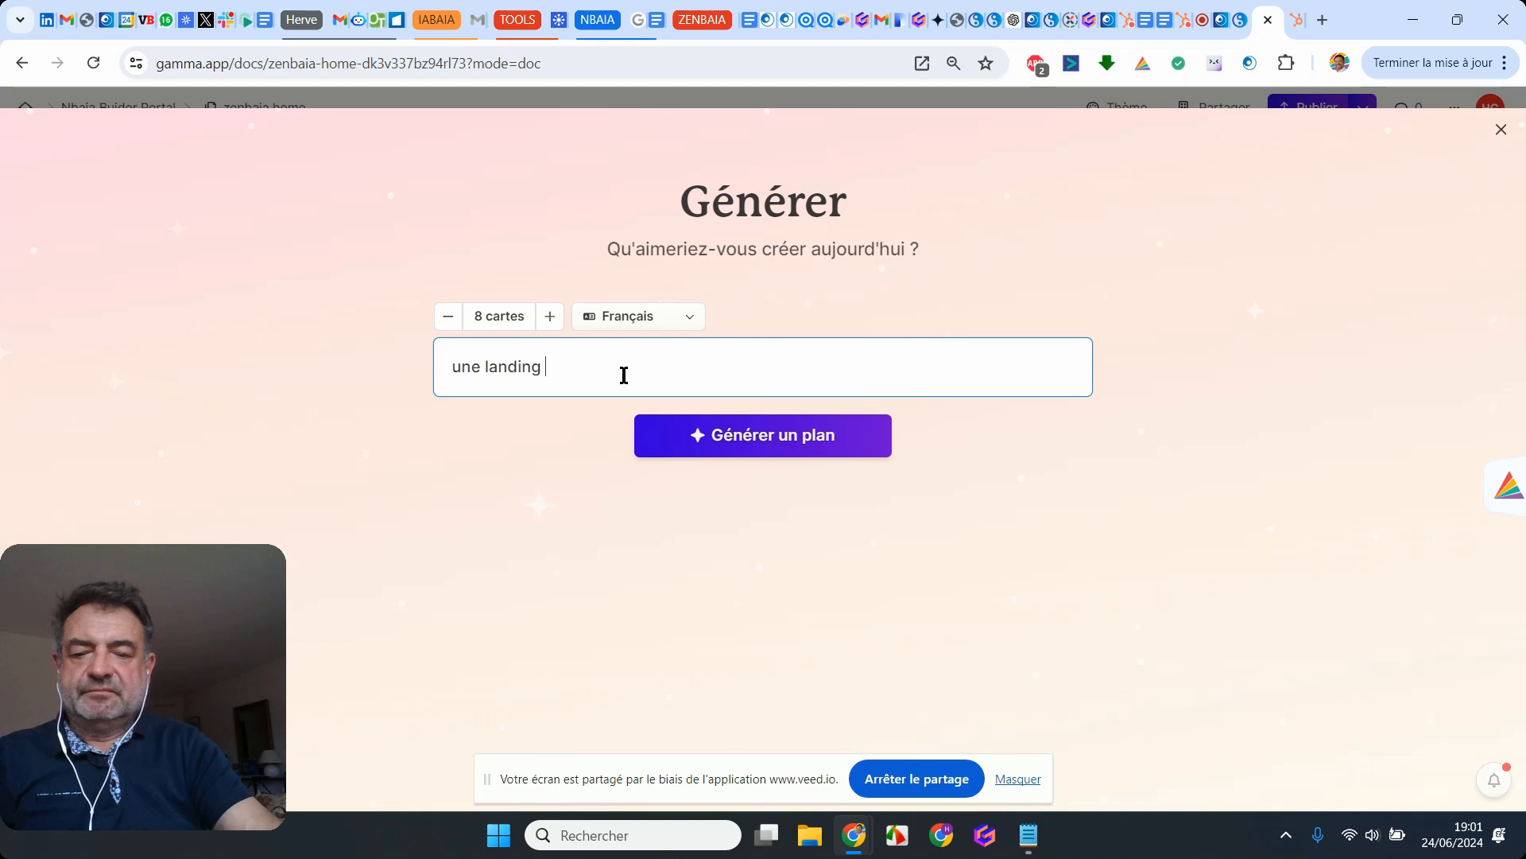
pyautogui.write('page pour u')
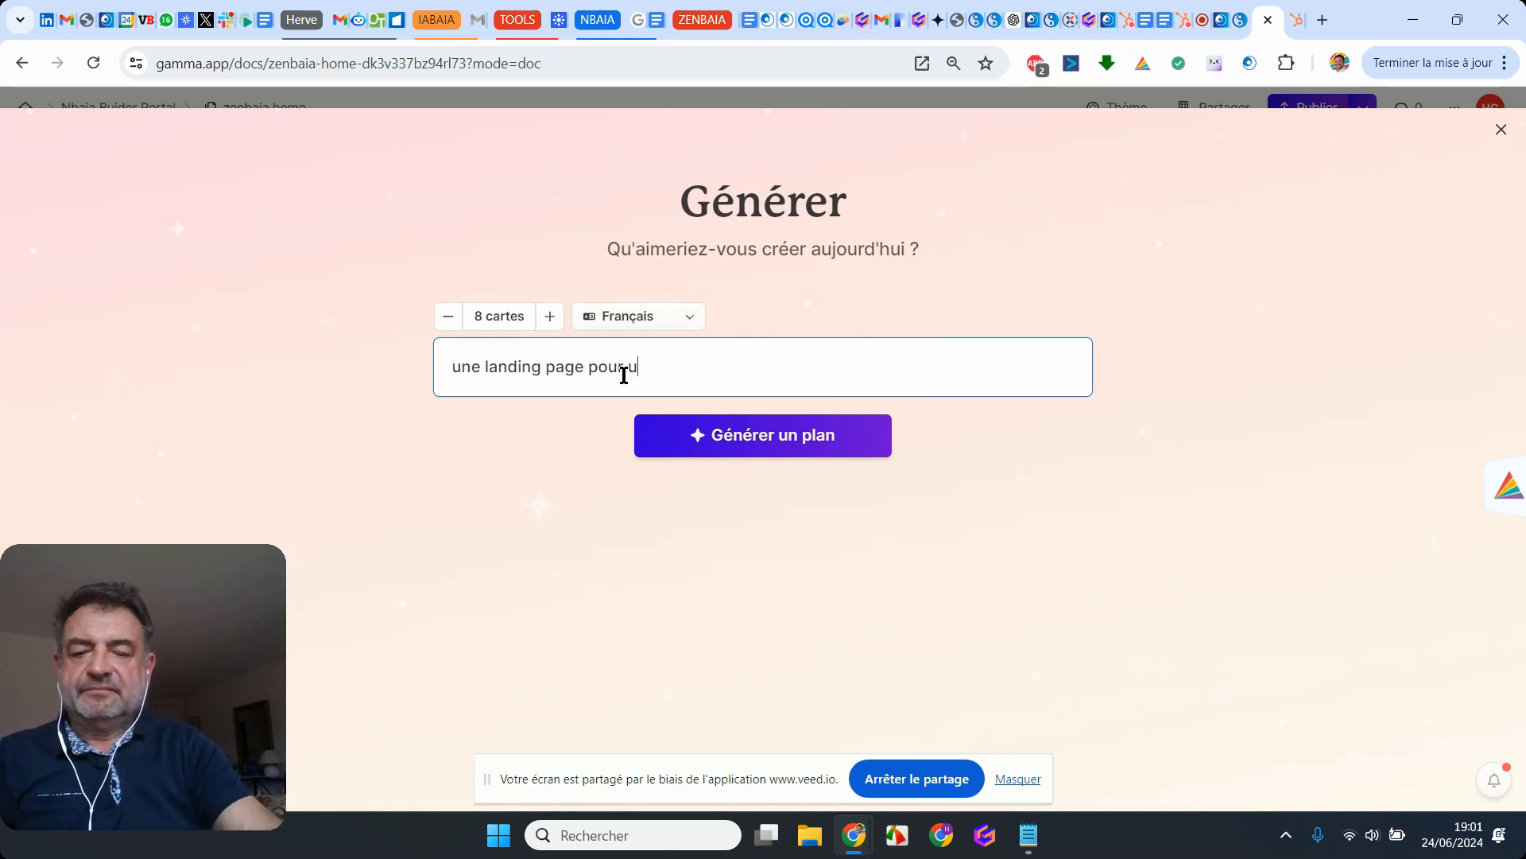
pyautogui.write('n webinaire :')
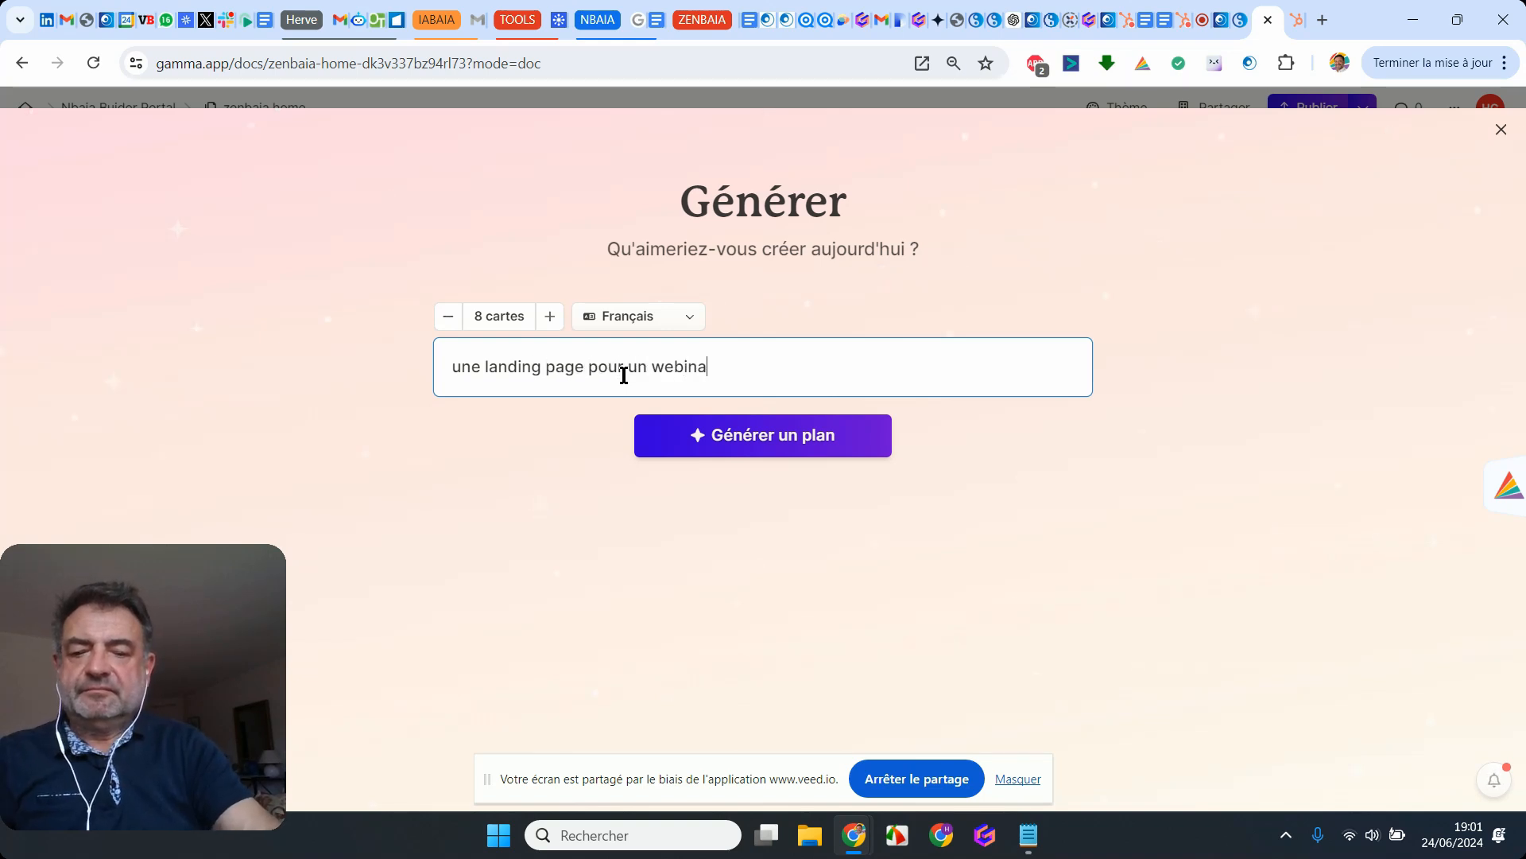
pyautogui.press('Return')
pyautogui.press('Return')
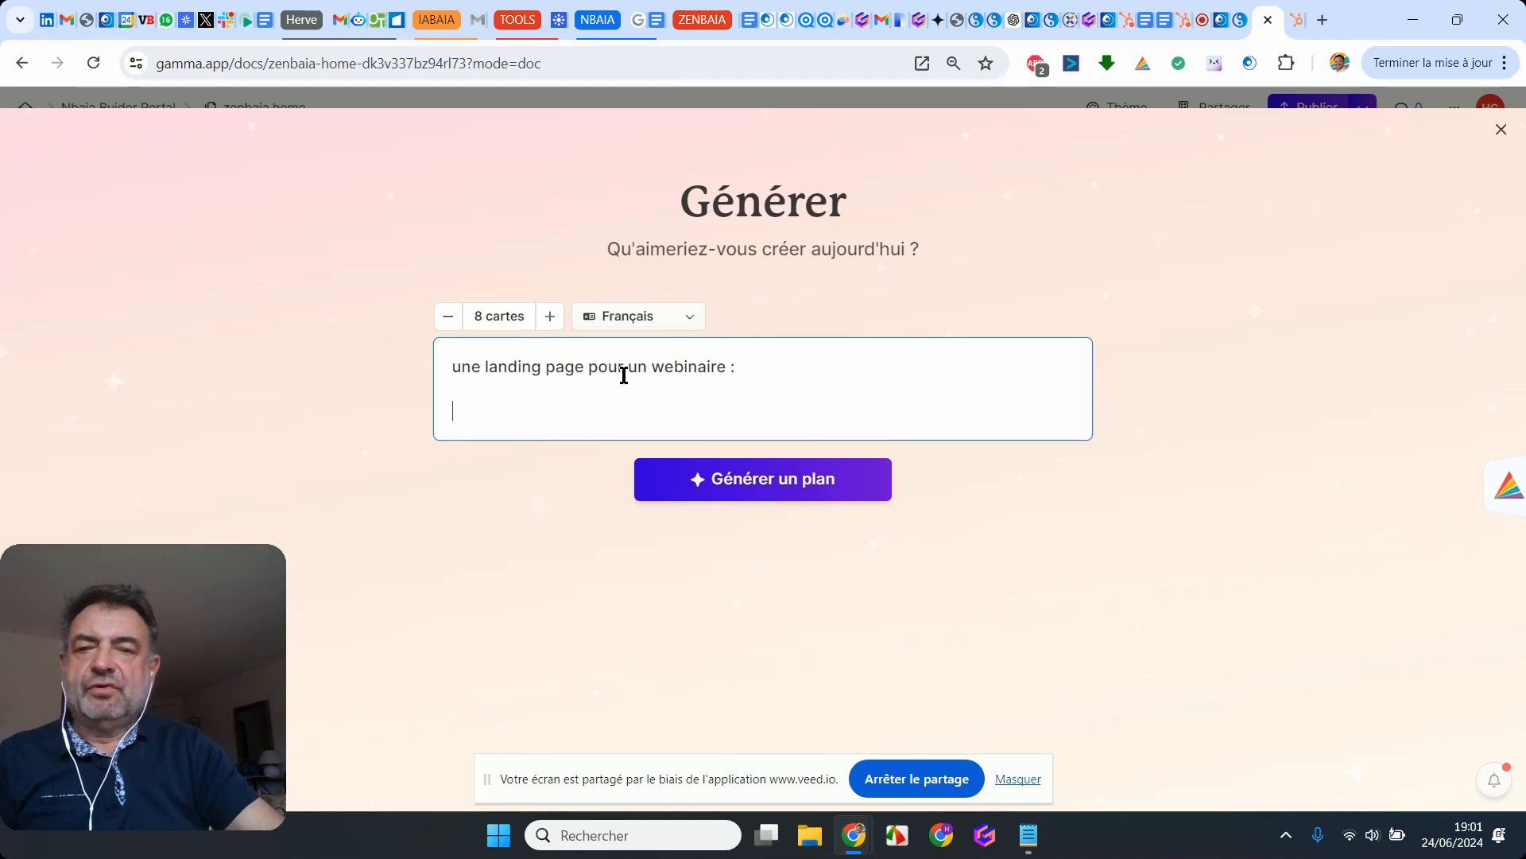
pyautogui.write("Donnez vie à vos idées de GenAI avec Zenbaia IA-Factory & IA-Studio! 😎 💡  Découvrez comment créer votre propre entreprise de conseil en IA métiers lors de notre webinar exclusif le 4 Juillet à 15H. 🚀  Vous êtes un consultant métier à la recherche de nouvelles opportunités pour développer votre activité? 🤔 Vous souhaitez vous démarquer en proposant des solutions d'IA innovantes à vos clients? Ne cherchez plus, Zenbaia IA-Factory & IA-Studio est la solution")
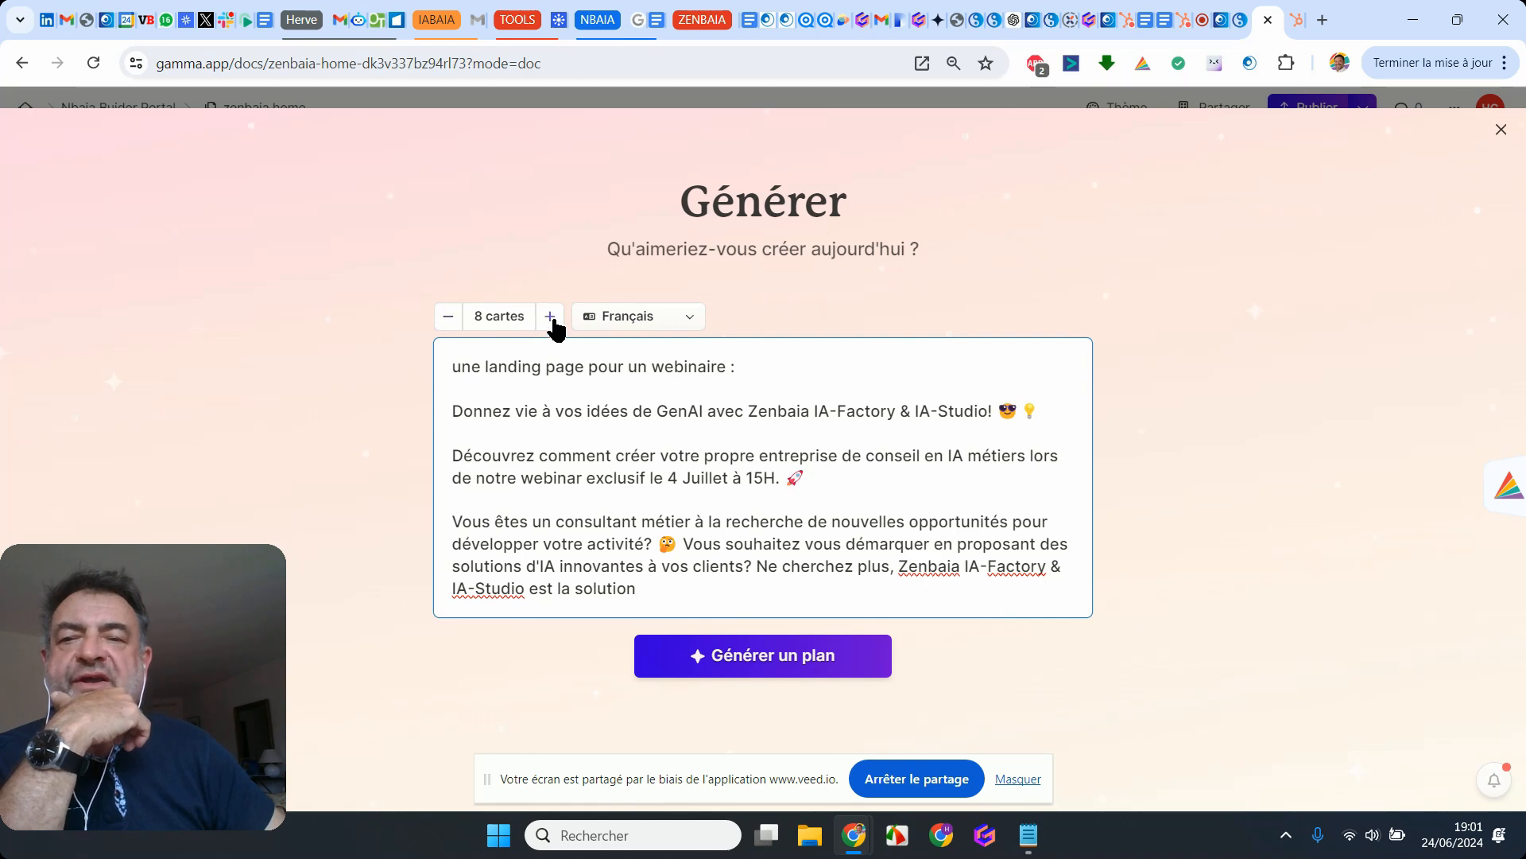
# Step: Reduce the number of cards to 4 and generate the page outline
pyautogui.click(450, 318)
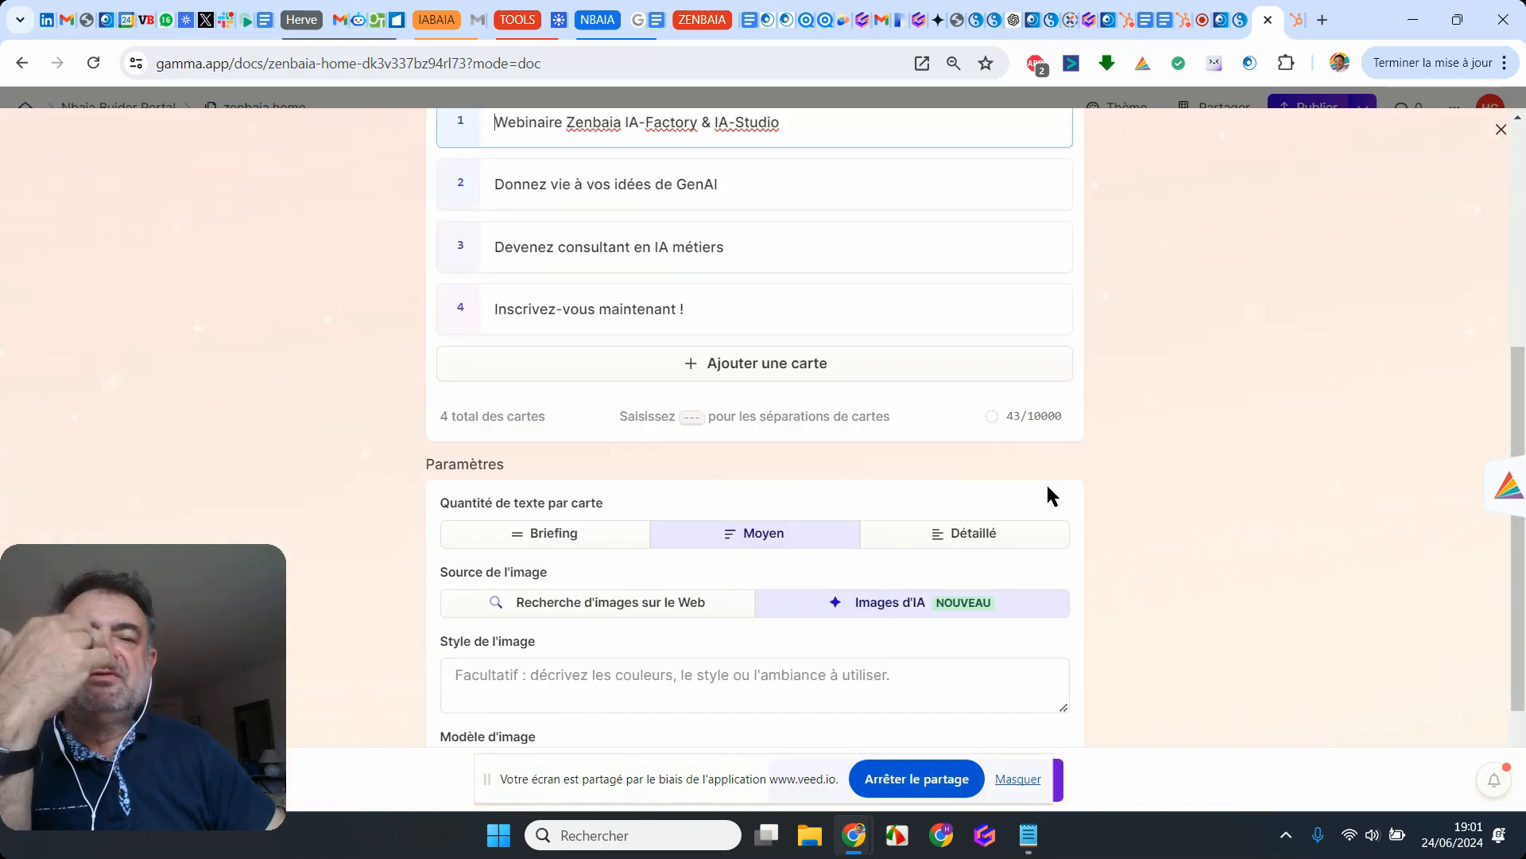
pyautogui.scroll(2, 1047, 493)
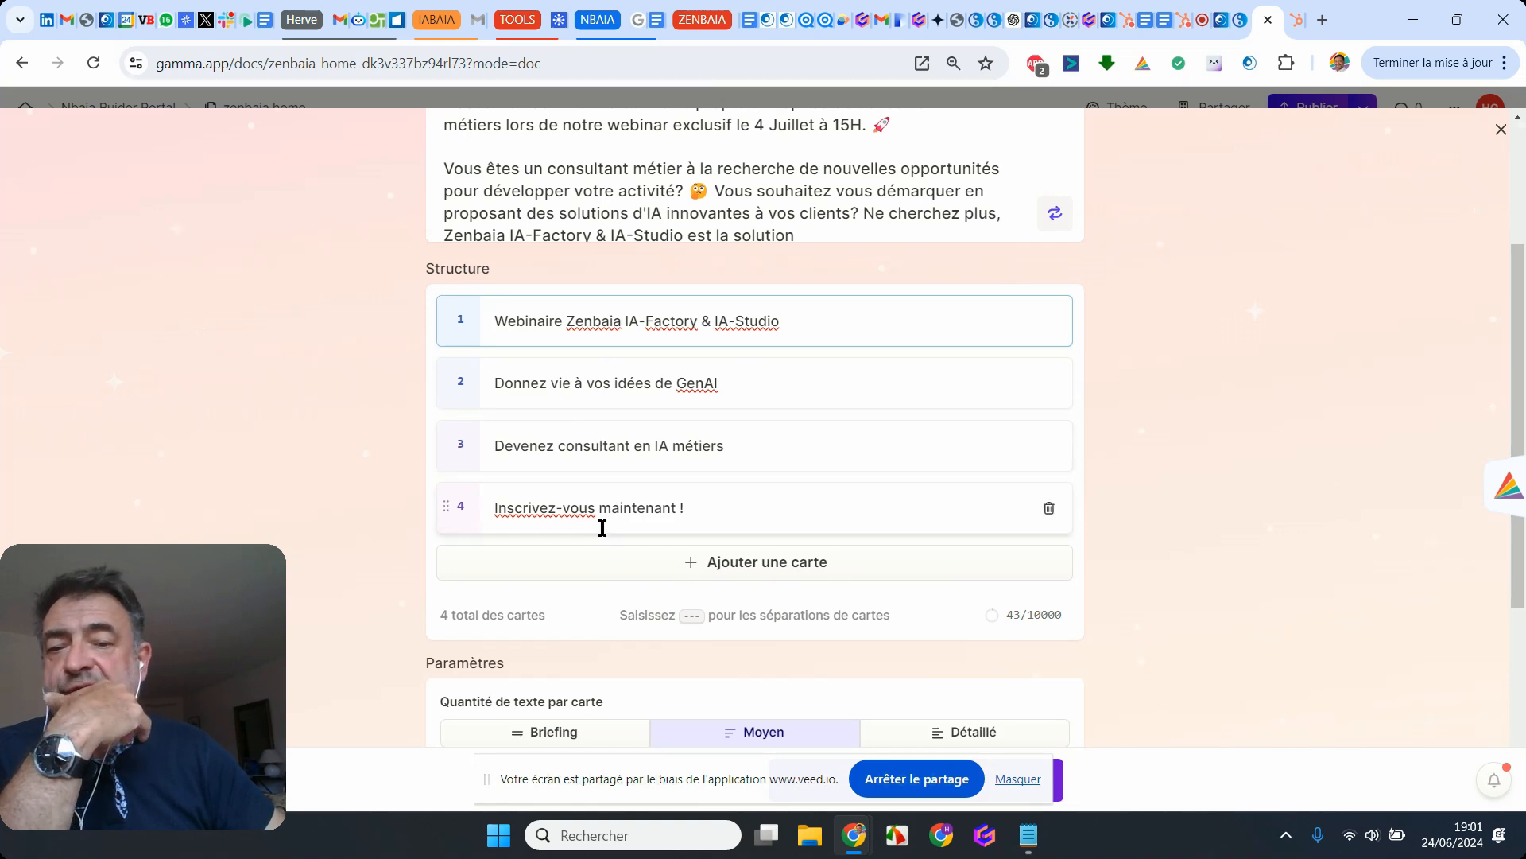
# Step: Generate the page from the four-card outline with medium text, AI images and the Playground 2.5 image model
pyautogui.scroll(-5, 888, 450)
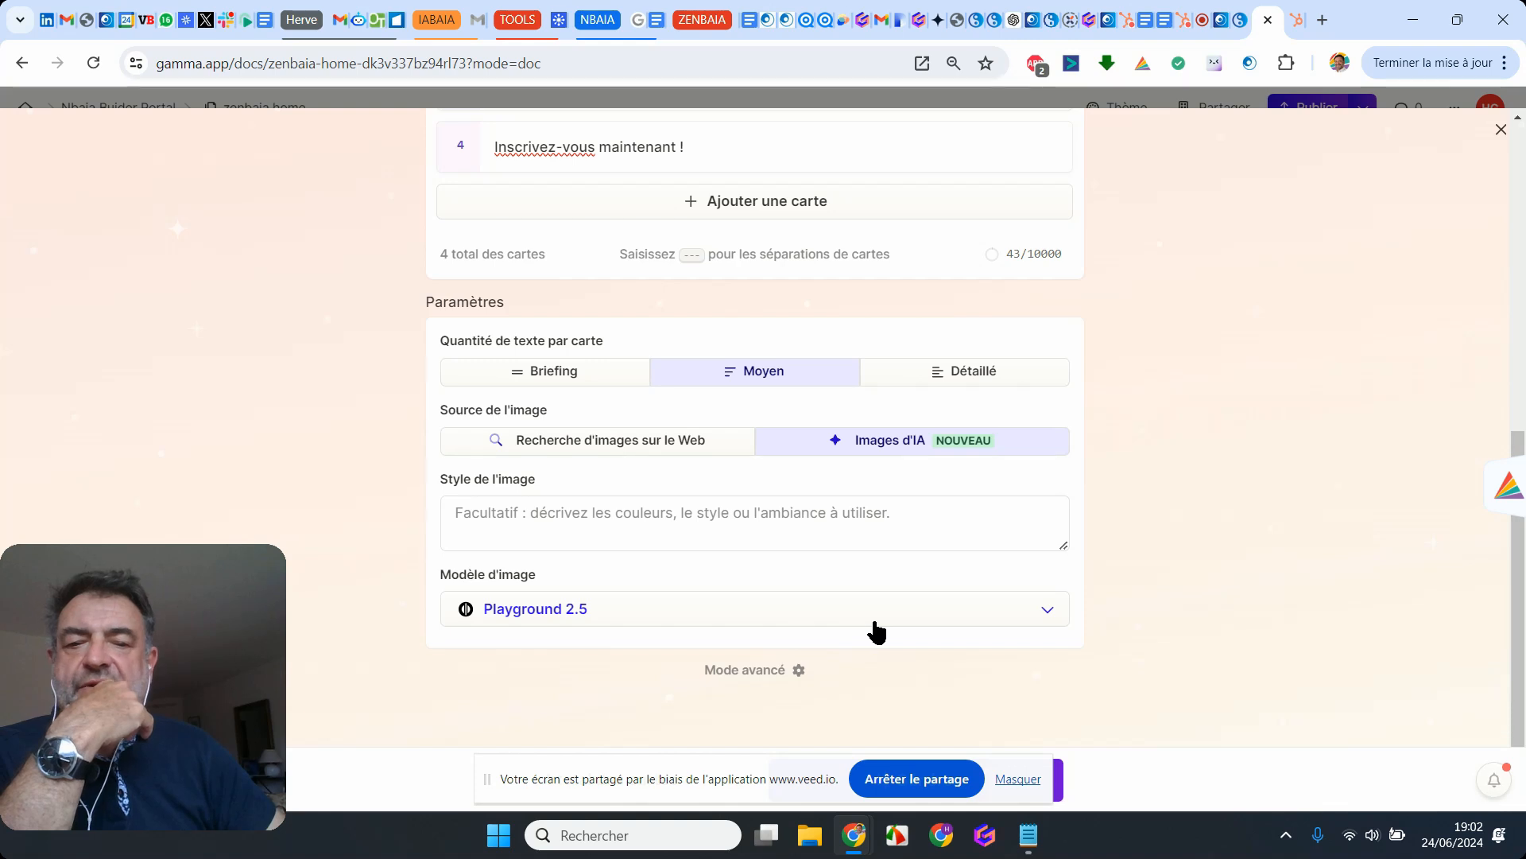
pyautogui.moveTo(726, 779); pyautogui.dragTo(165, 611)
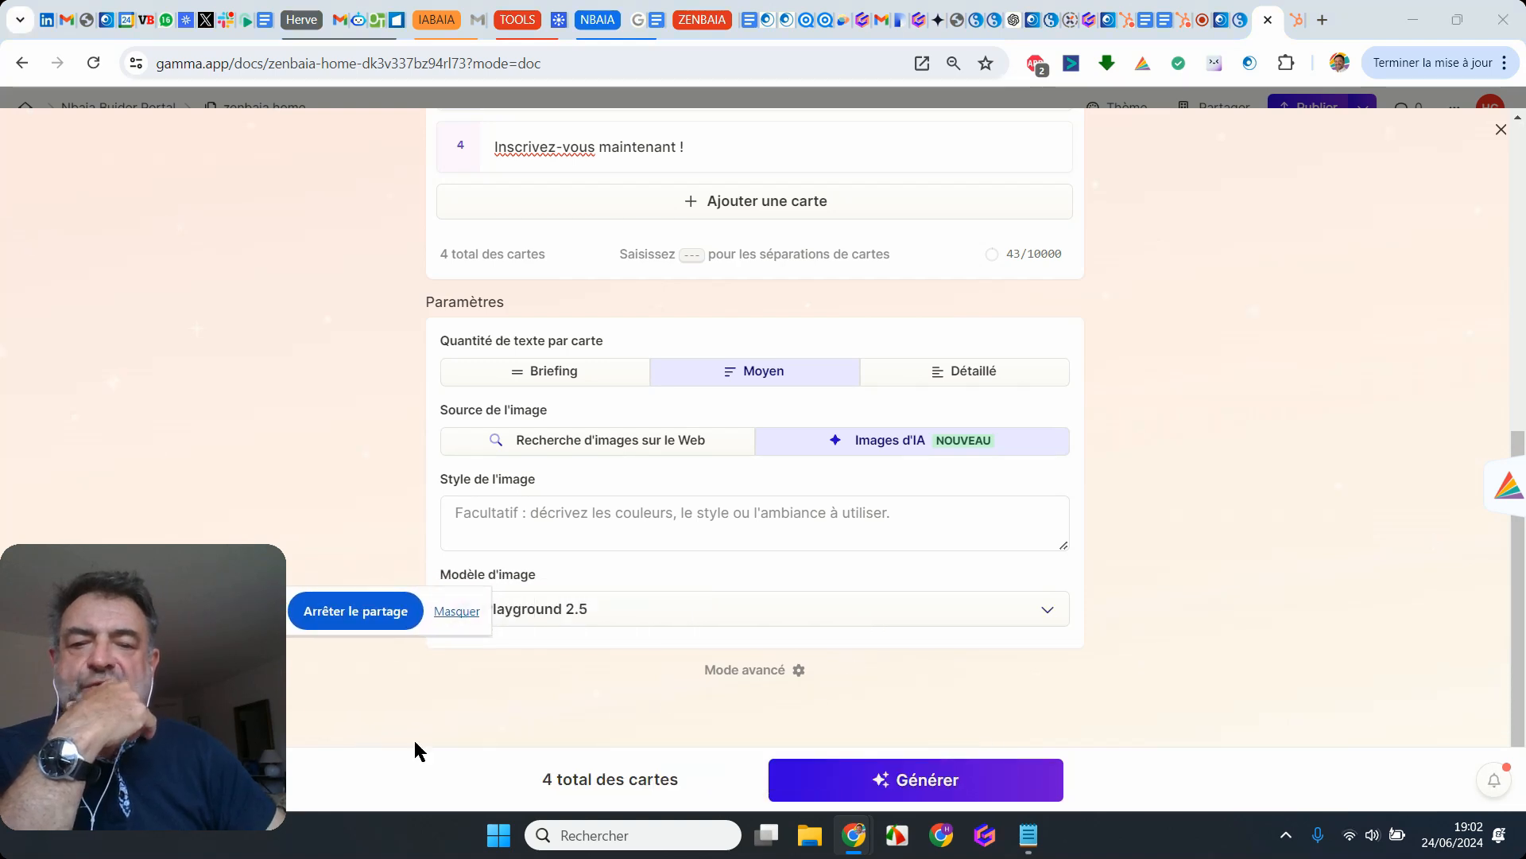
pyautogui.click(919, 783)
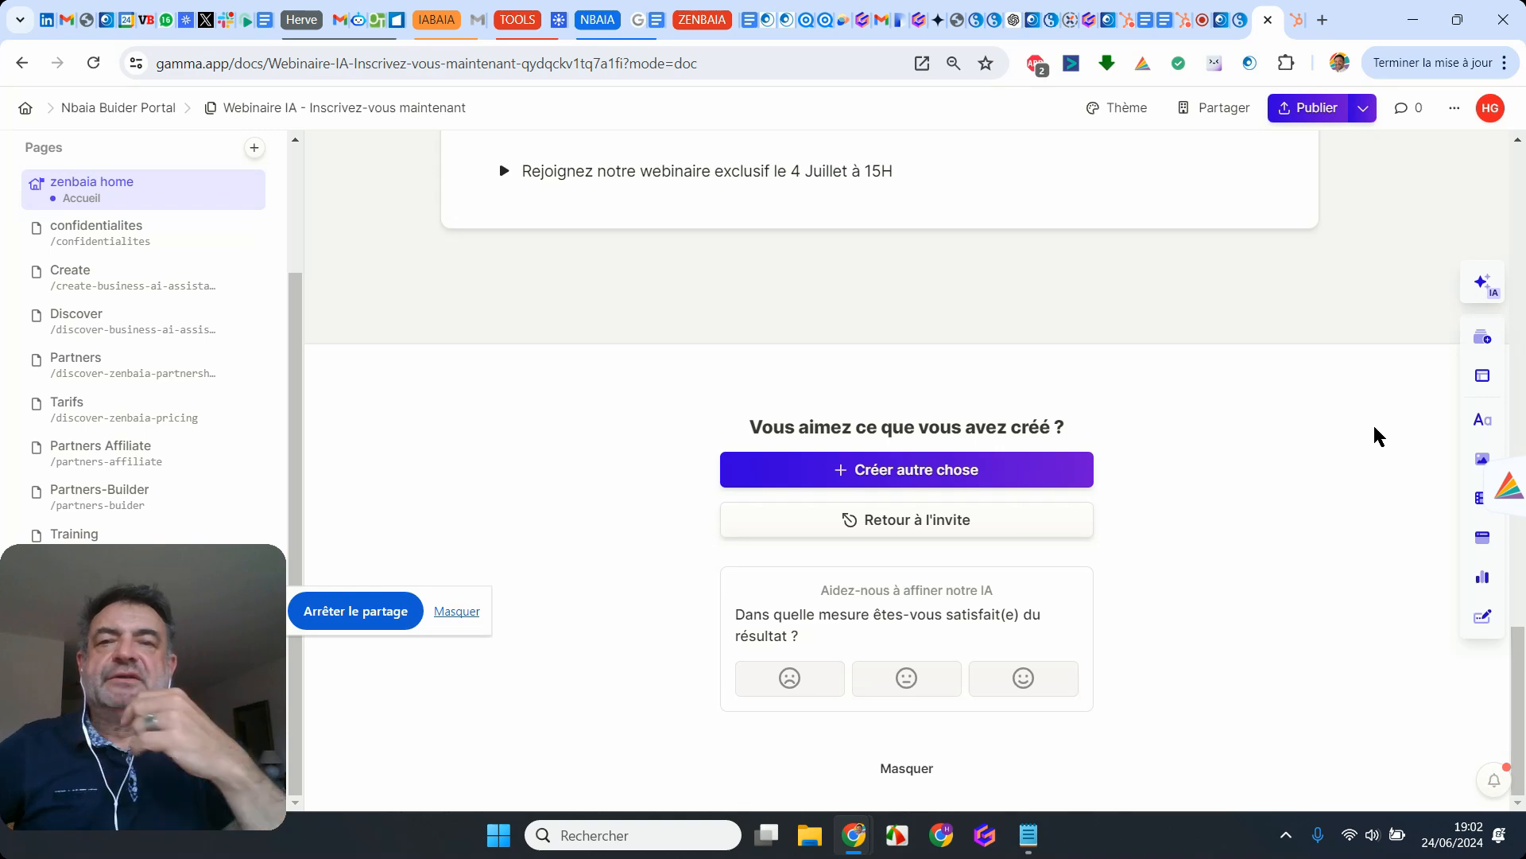
# Step: Delete the "En savoir plus" button from the "Donnez vie à vos idées de GenAI" card of the generated page
pyautogui.scroll(15, 1013, 441)
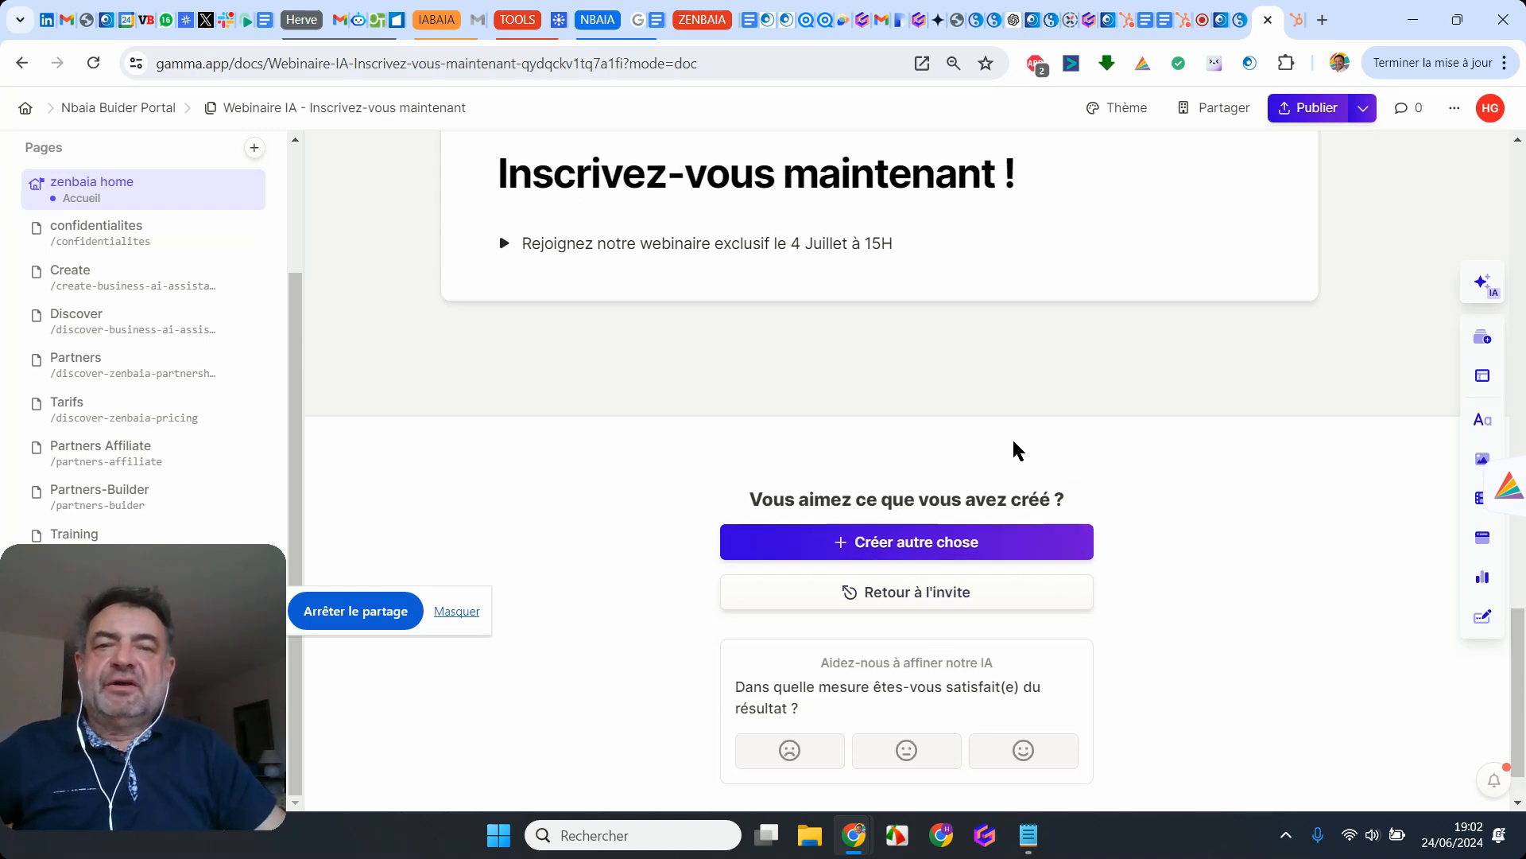
pyautogui.scroll(5, 1013, 441)
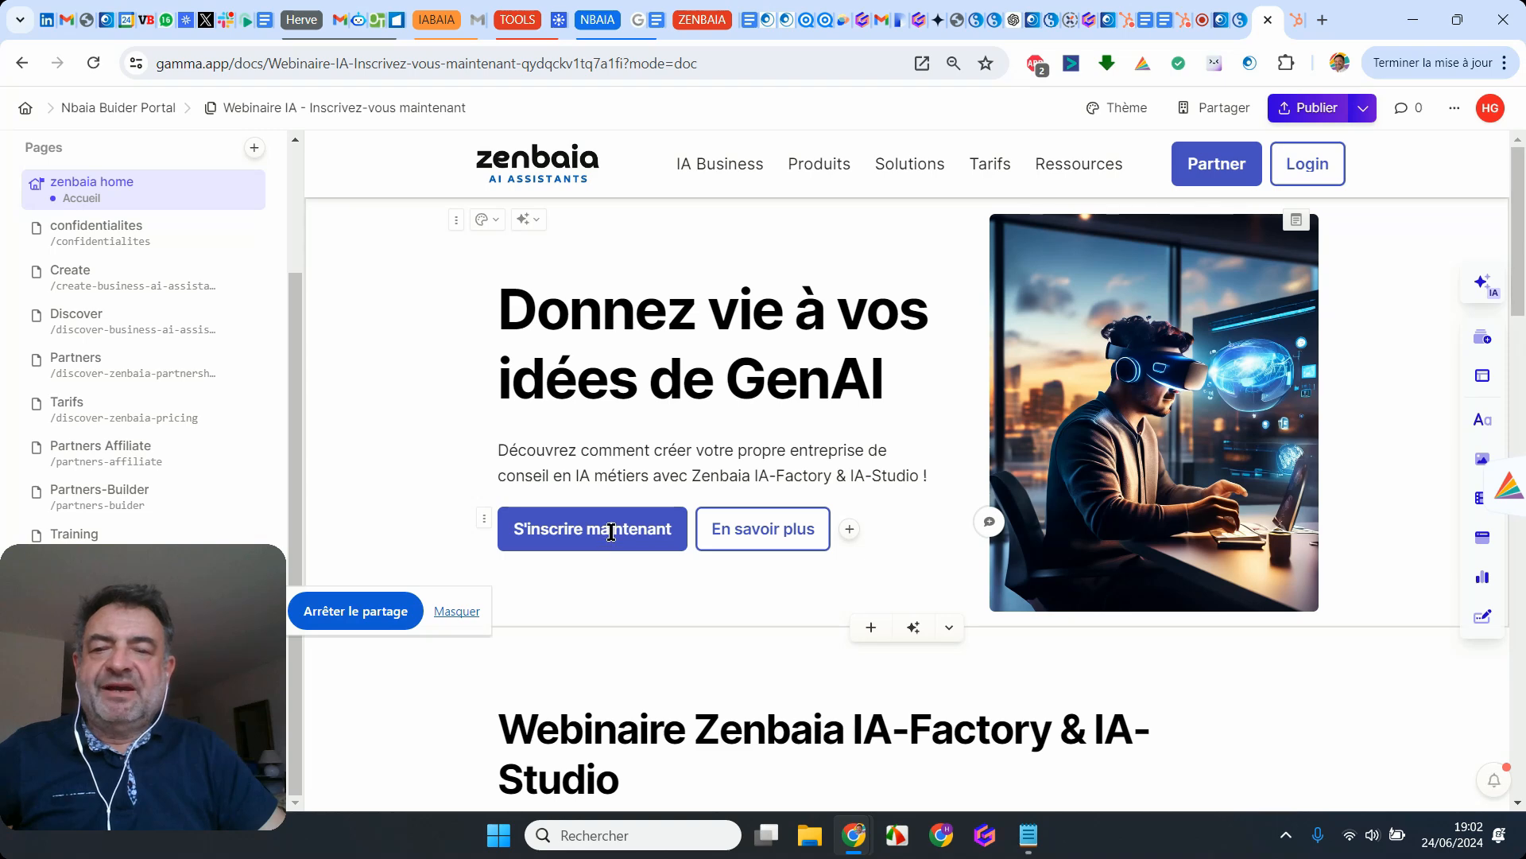
pyautogui.click(788, 532)
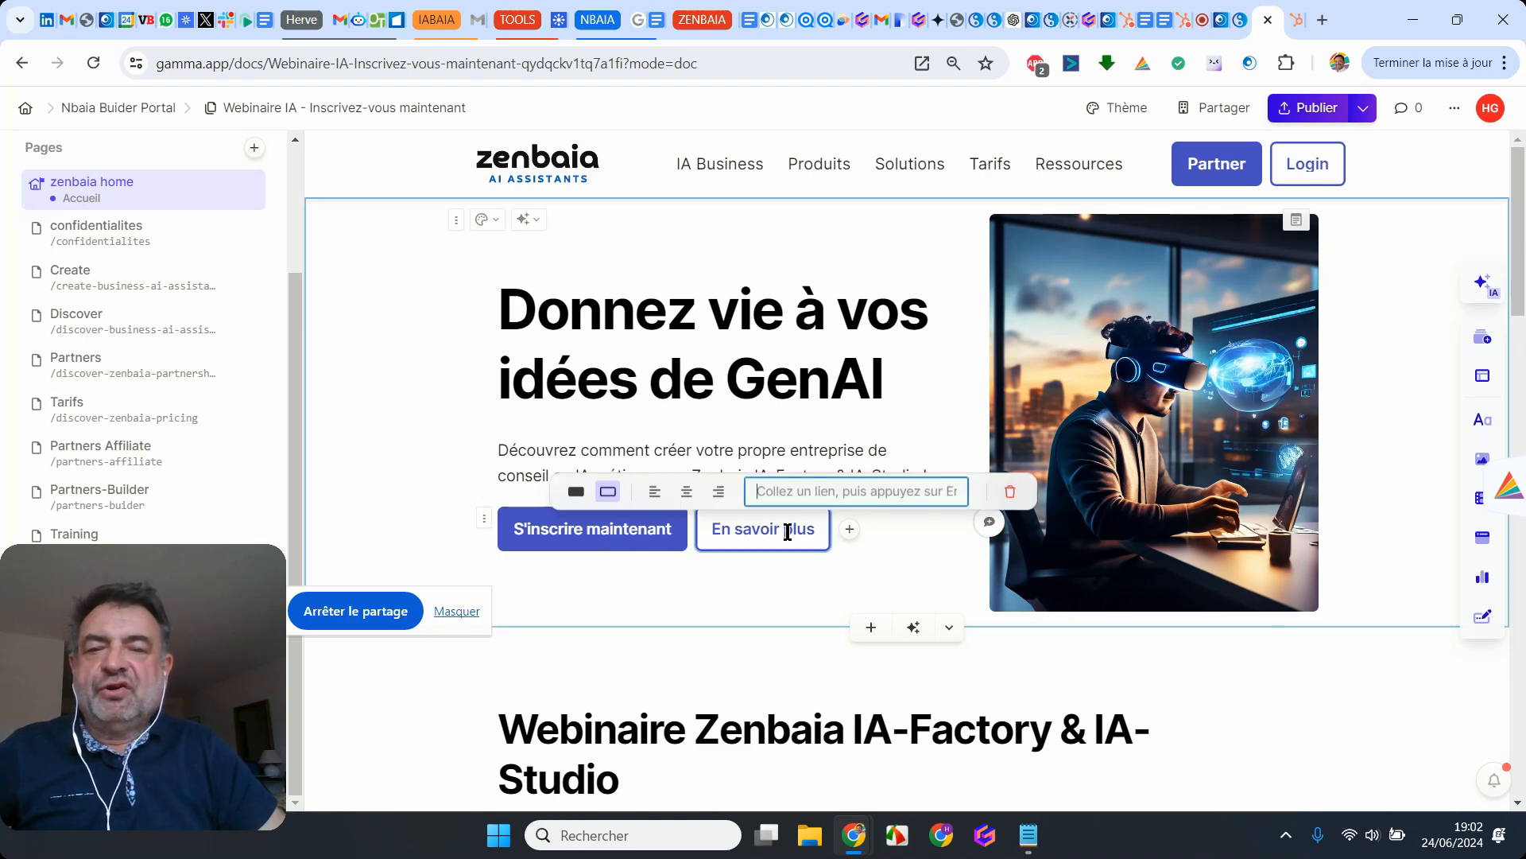
pyautogui.click(1010, 492)
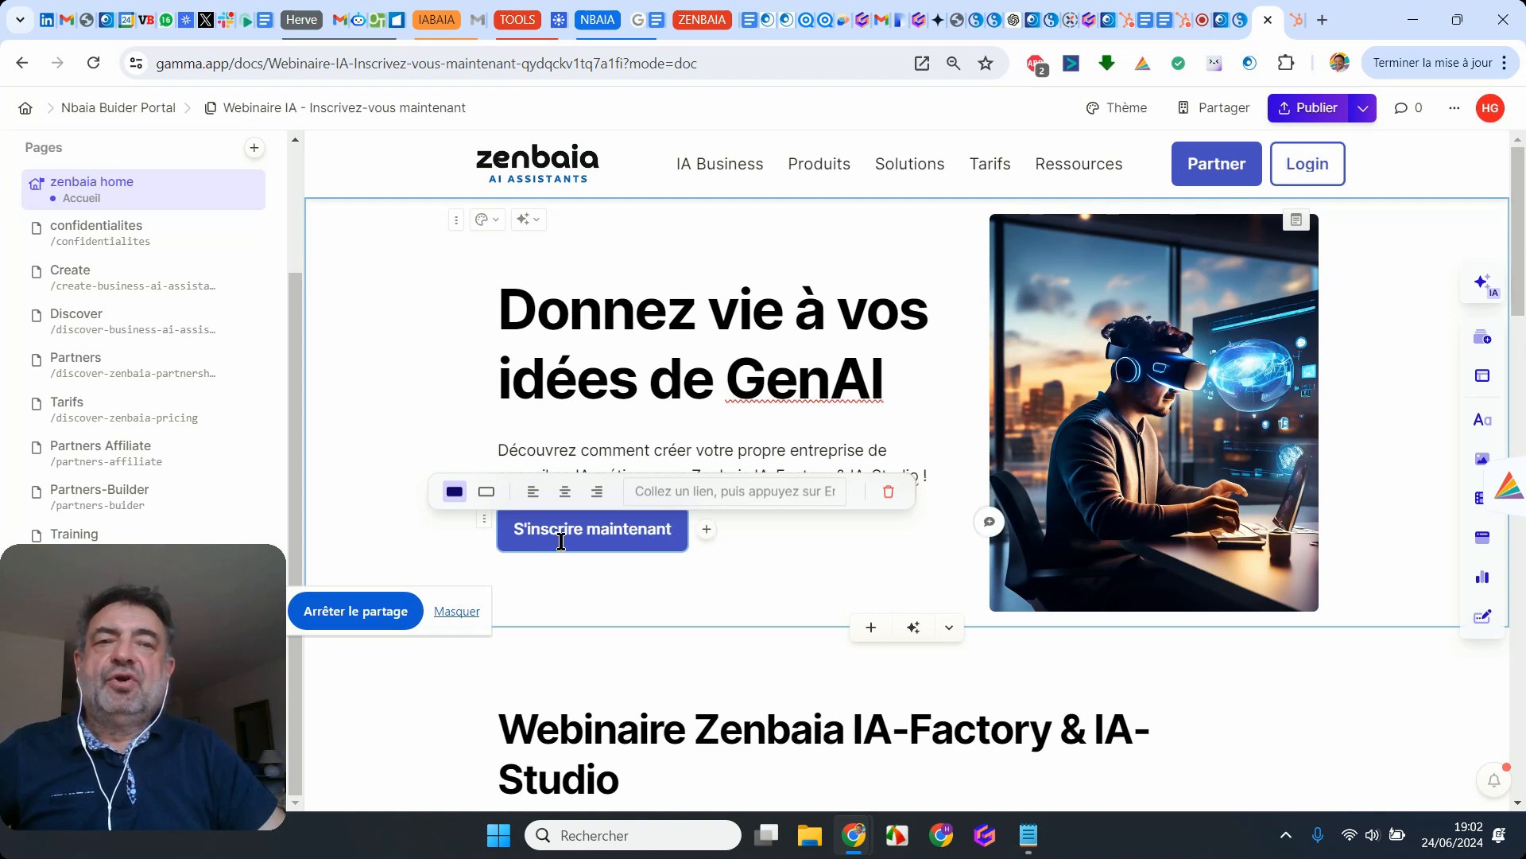
# Step: Switch to the "Webinaire Zenbaia Pro" form in HubSpot, dismiss the guided tour and copy the form's sharing link
pyautogui.click(1296, 29)
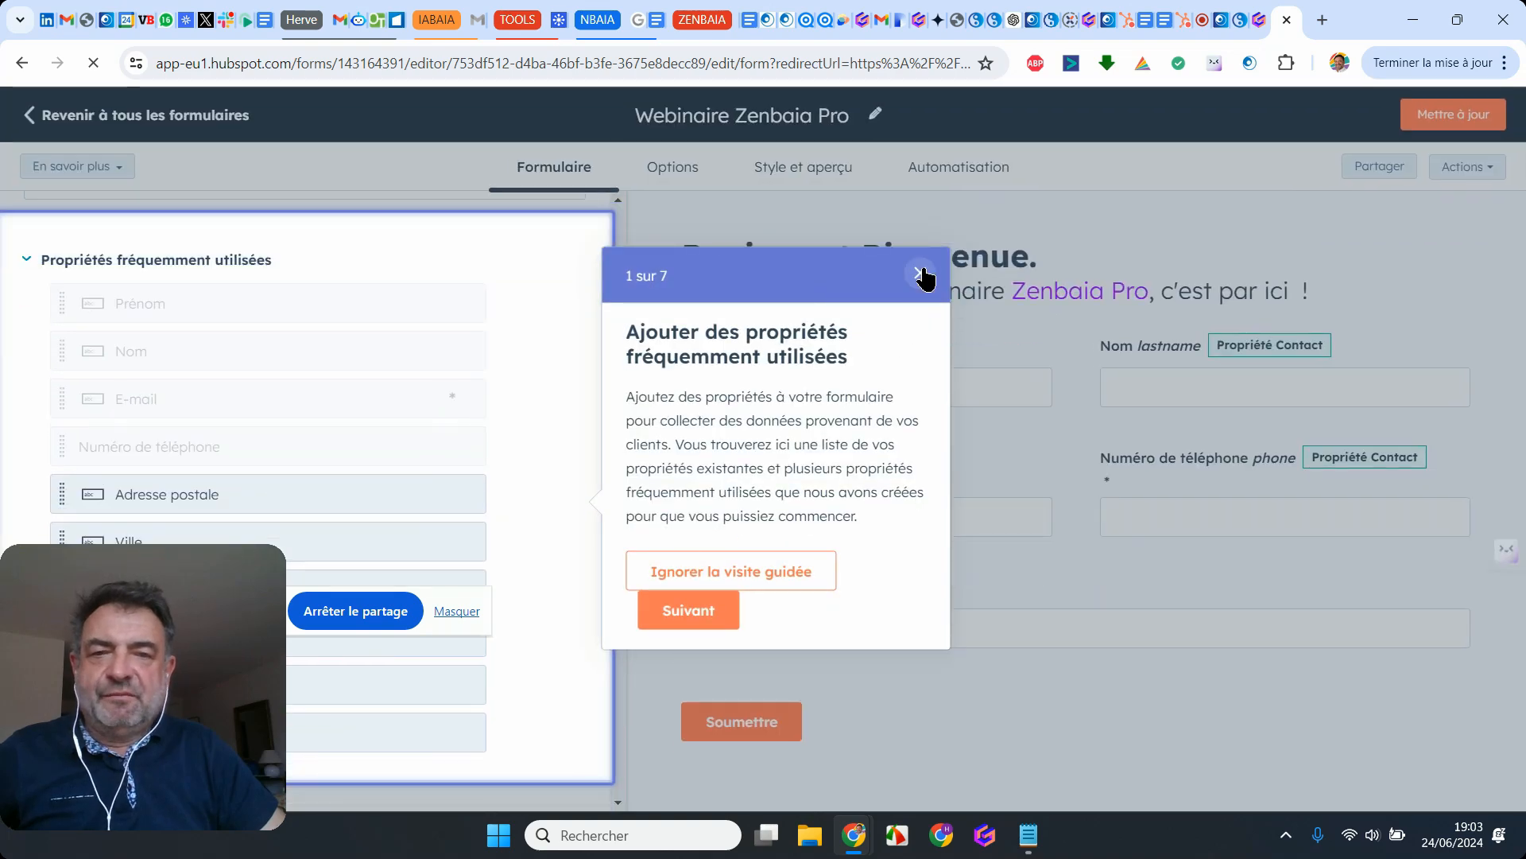
pyautogui.click(921, 273)
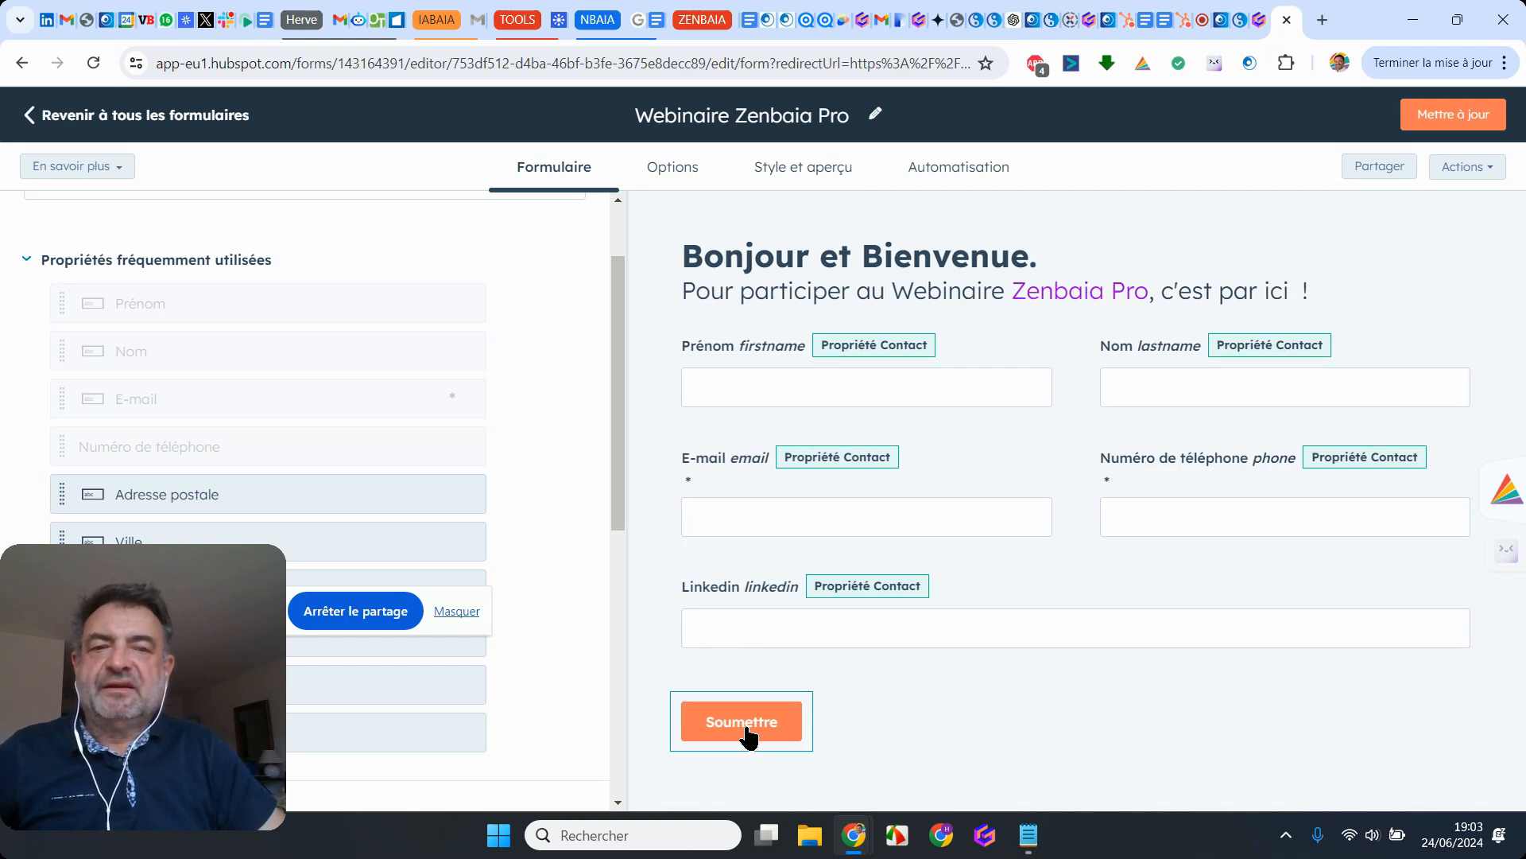
pyautogui.click(1380, 169)
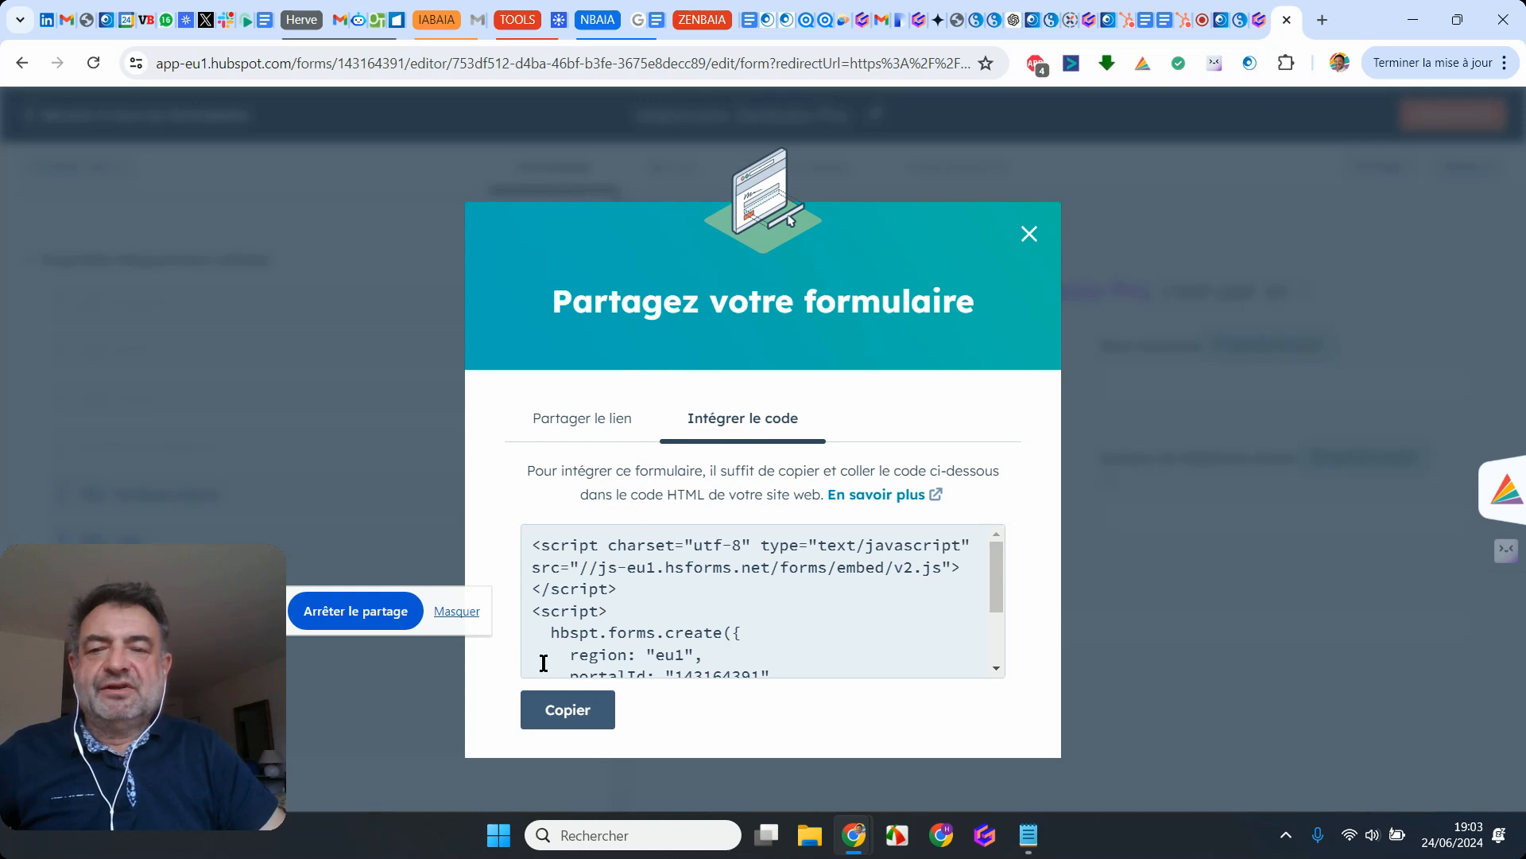
pyautogui.scroll(-3, 729, 538)
pyautogui.click(555, 419)
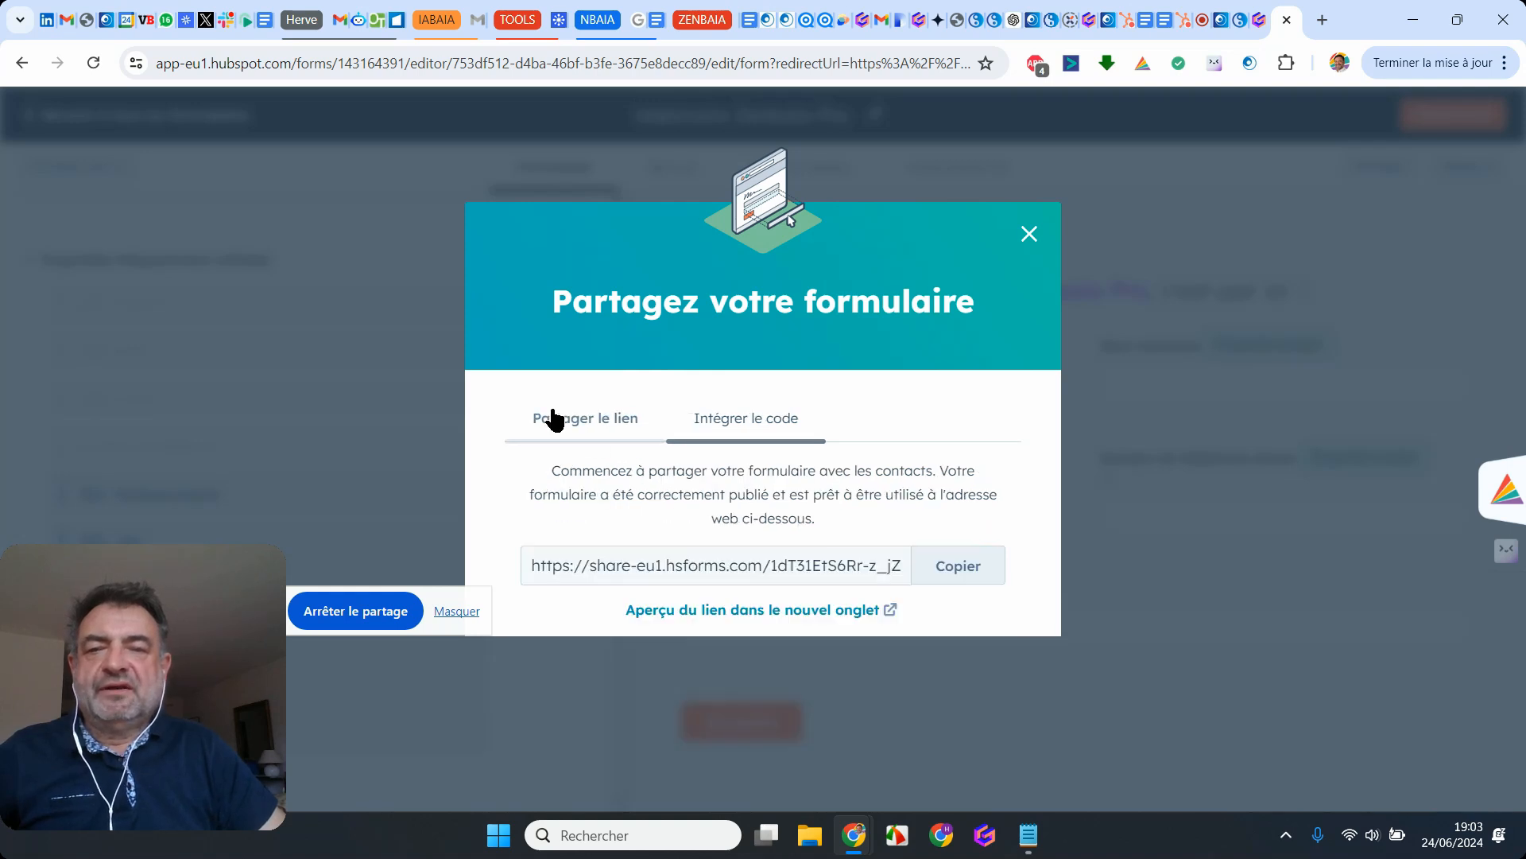
pyautogui.click(957, 568)
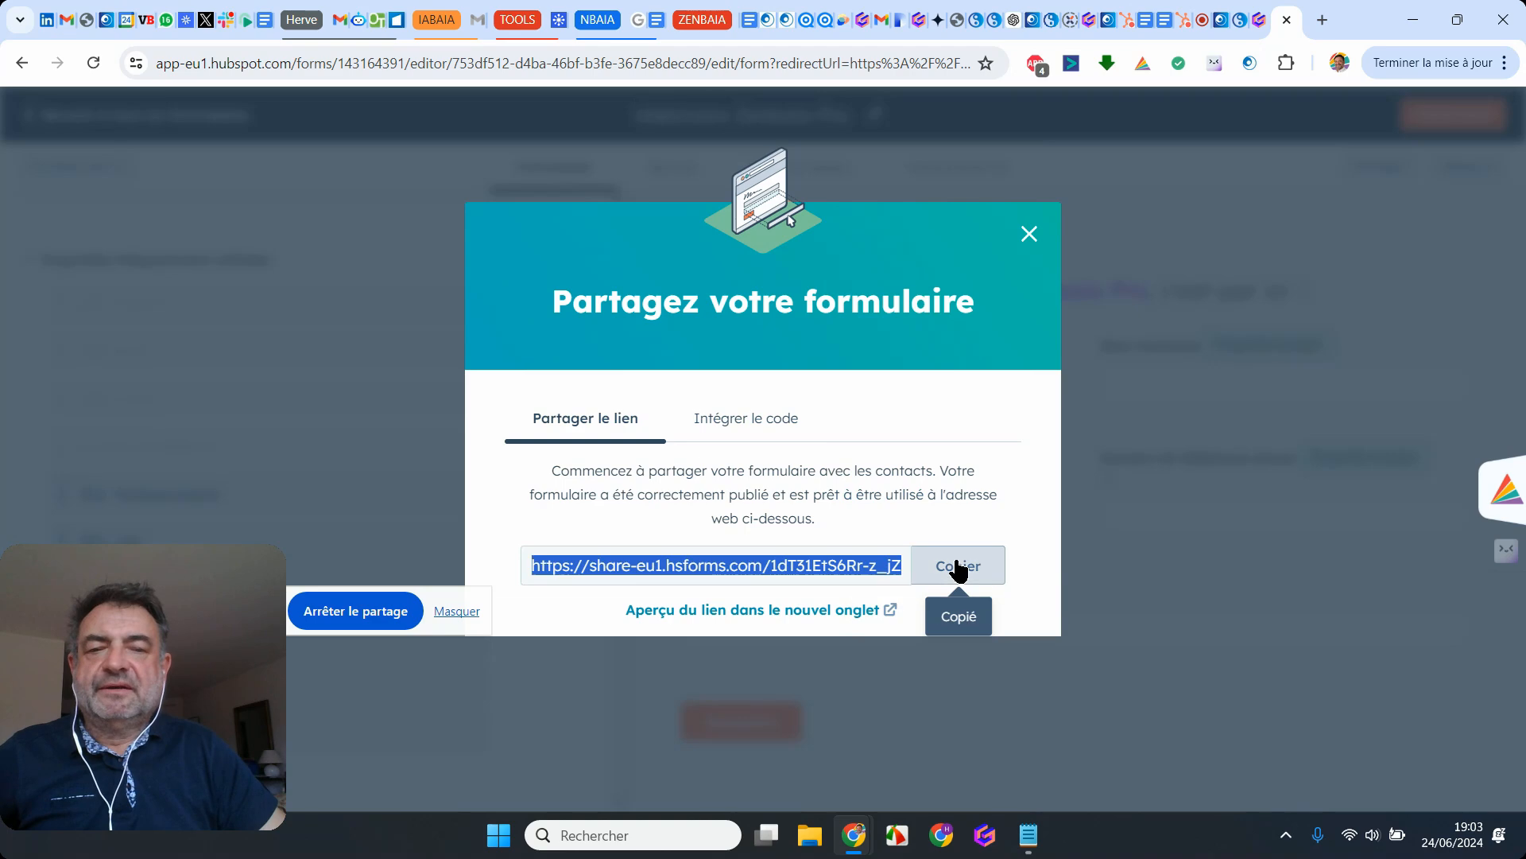
# Step: Return to the Gamma page and link the "S'inscrire maintenant" button to the copied HubSpot form address
pyautogui.click(1252, 26)
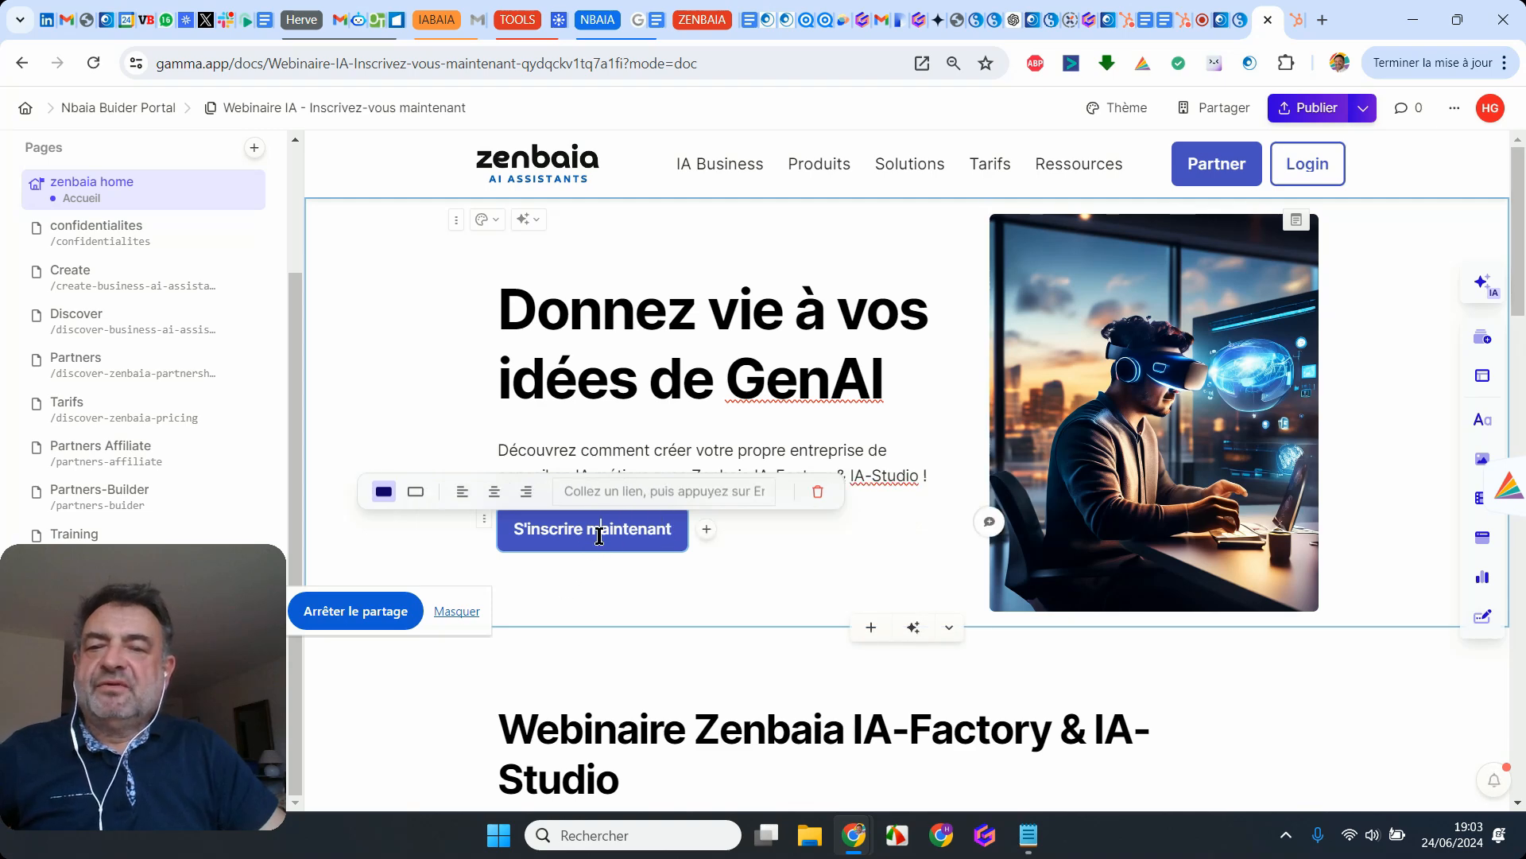
pyautogui.click(719, 496)
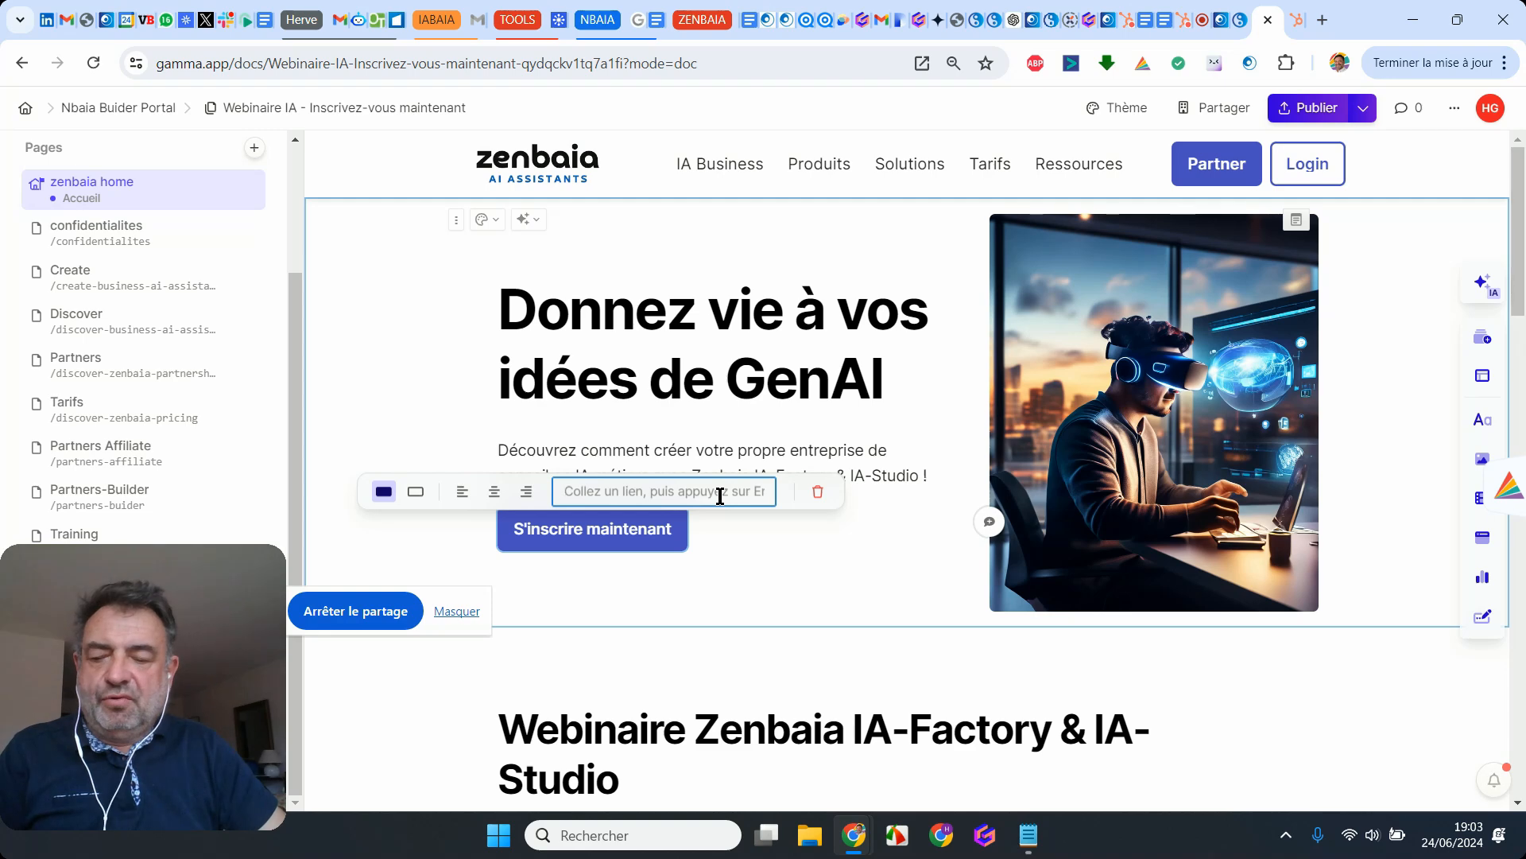
pyautogui.hotkey('ctrl', 'v')
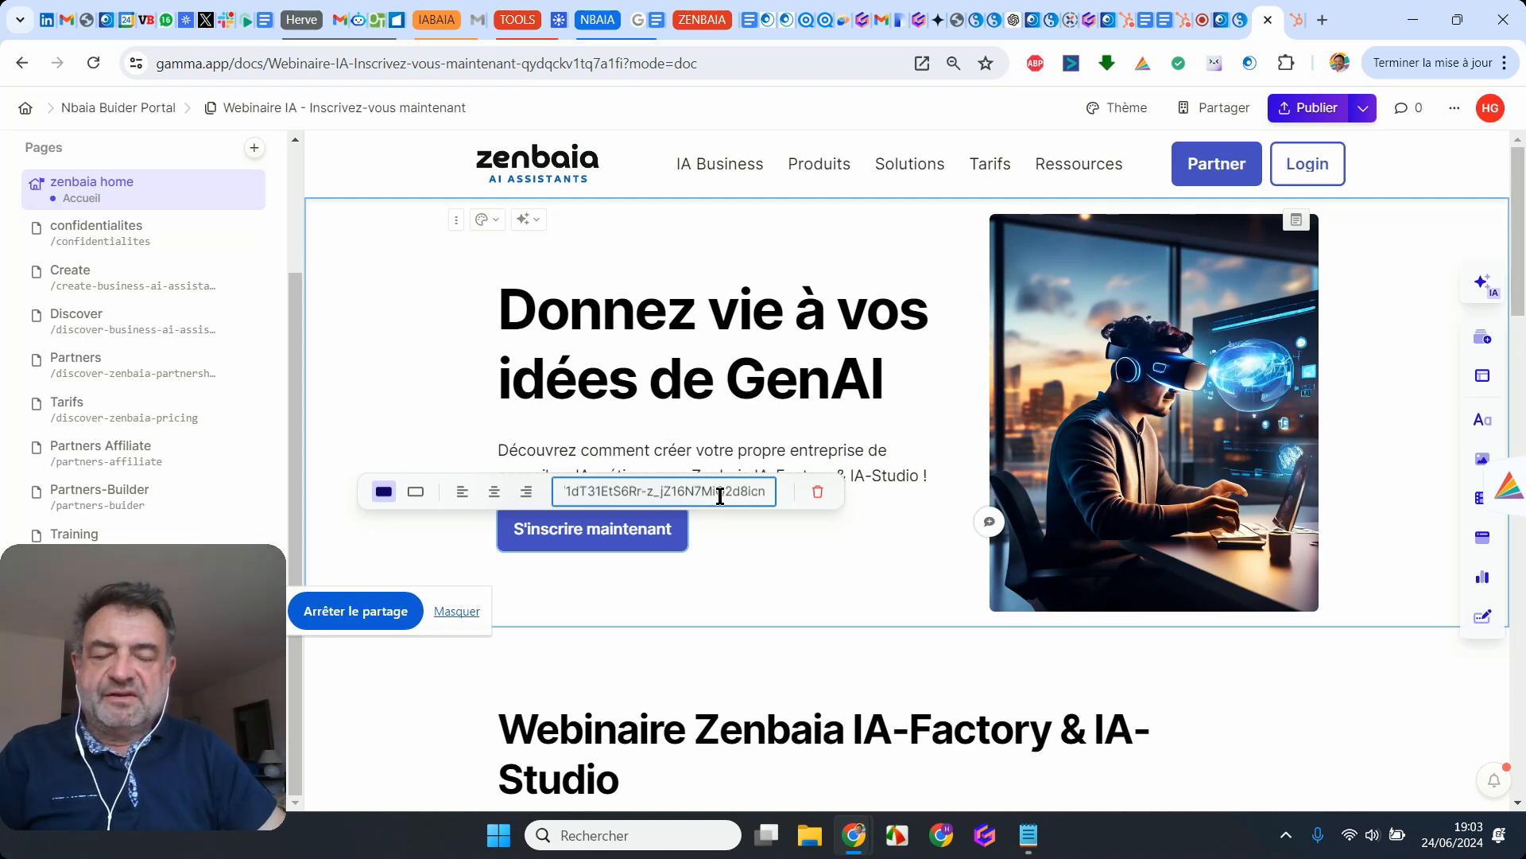
pyautogui.press('Return')
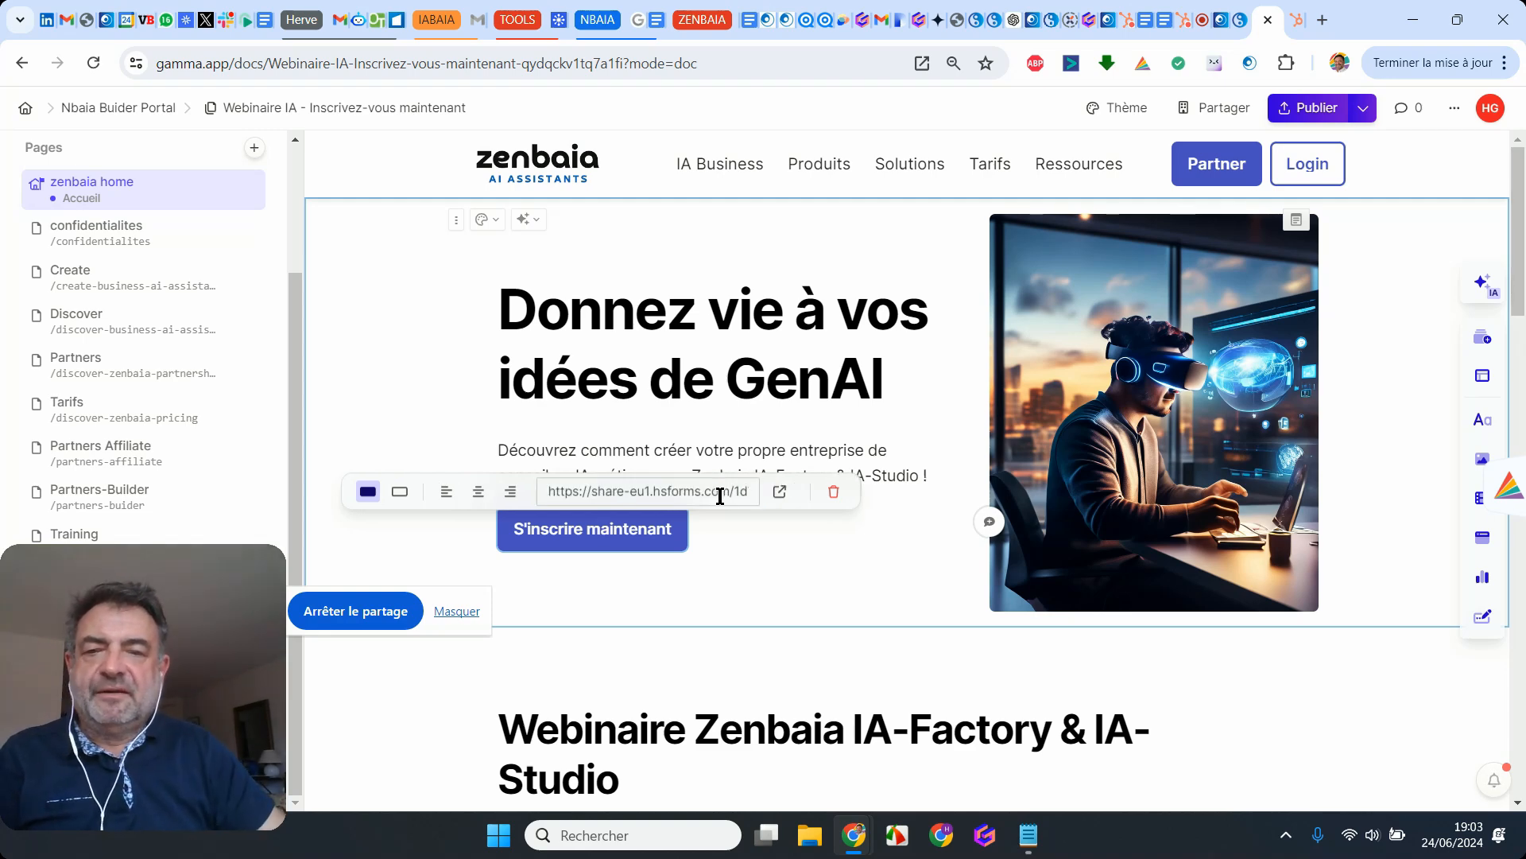
pyautogui.click(808, 577)
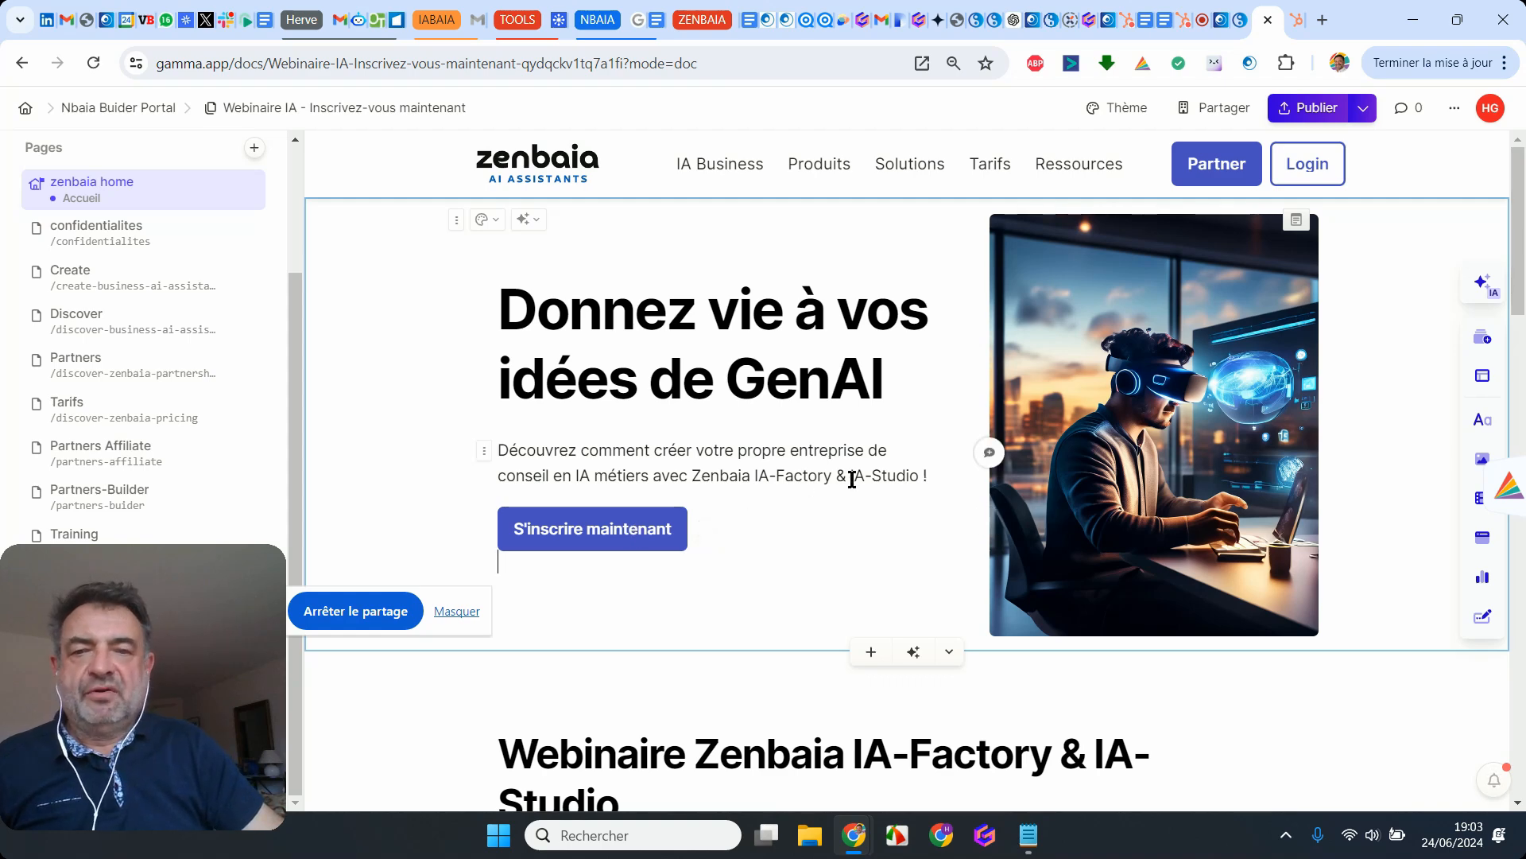
# Step: Hide the screen-sharing bar, preview the existing page at /webinaire-ia-inscription and try its "S'inscrire maintenant" button
pyautogui.click(457, 614)
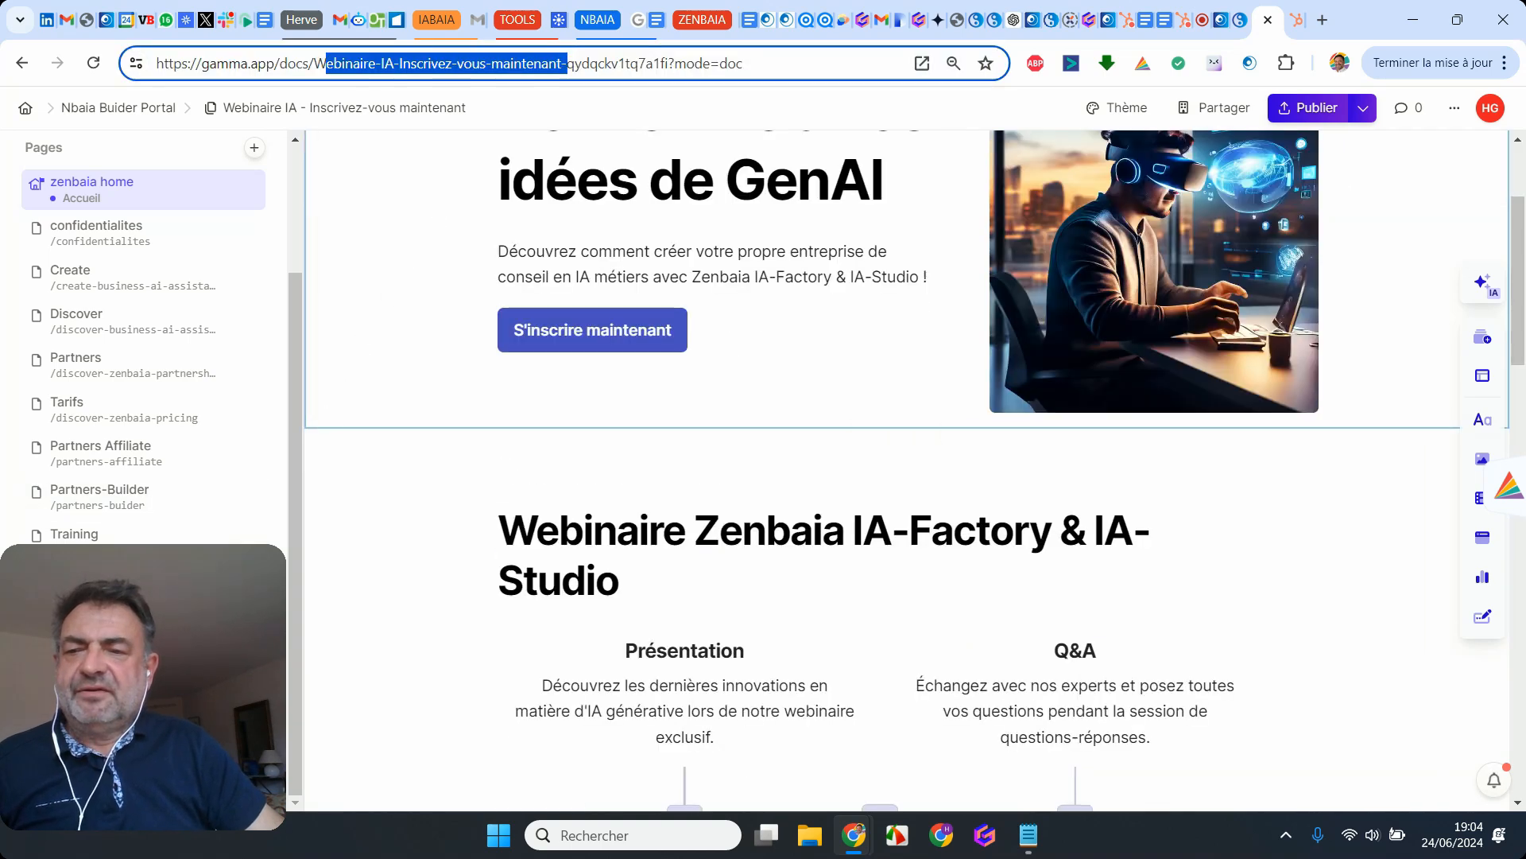
pyautogui.click(253, 753)
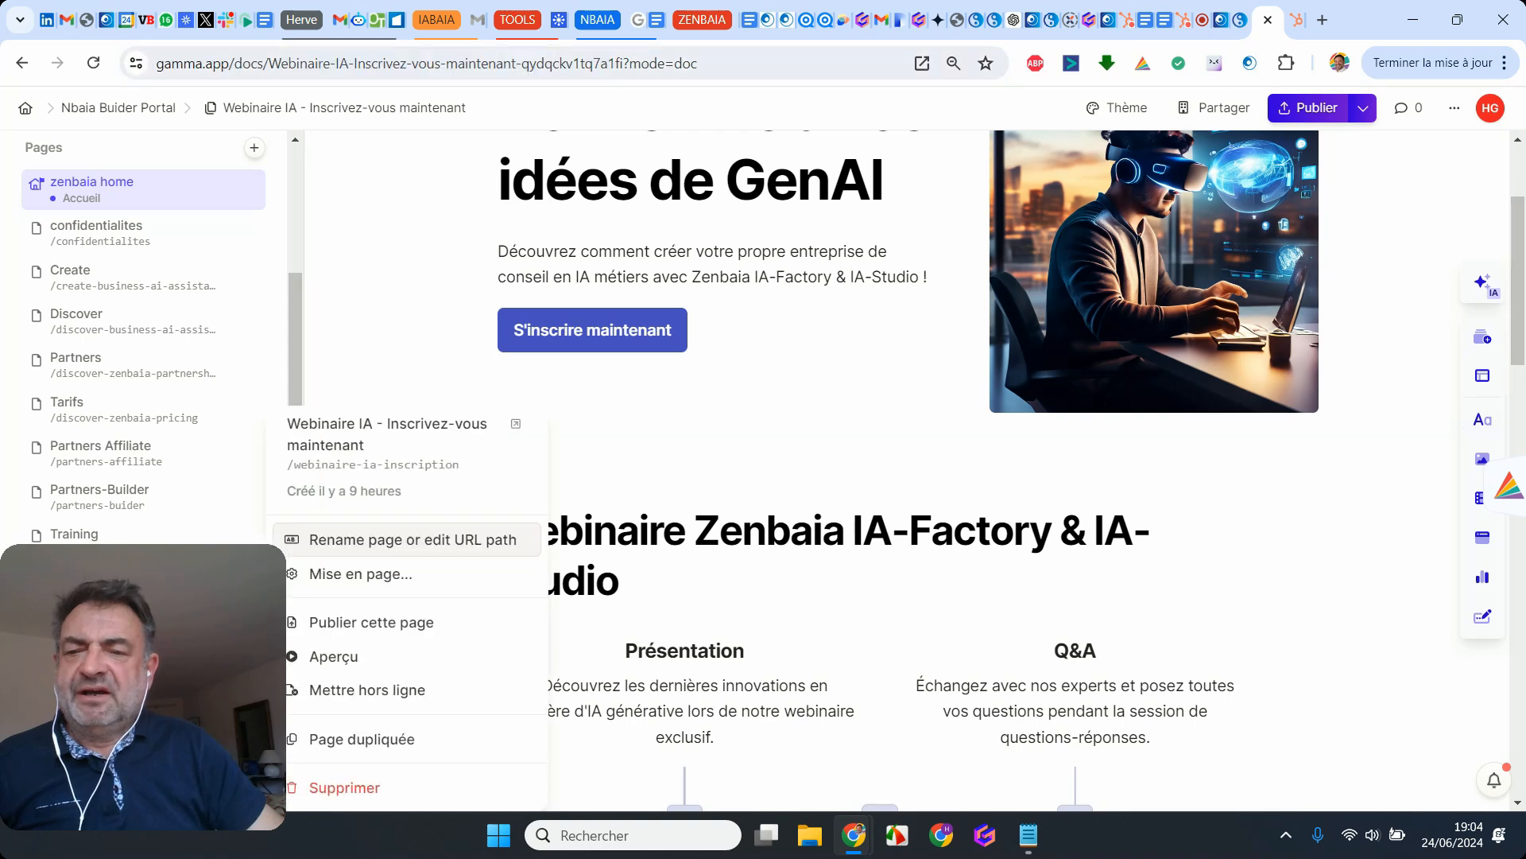
pyautogui.click(376, 657)
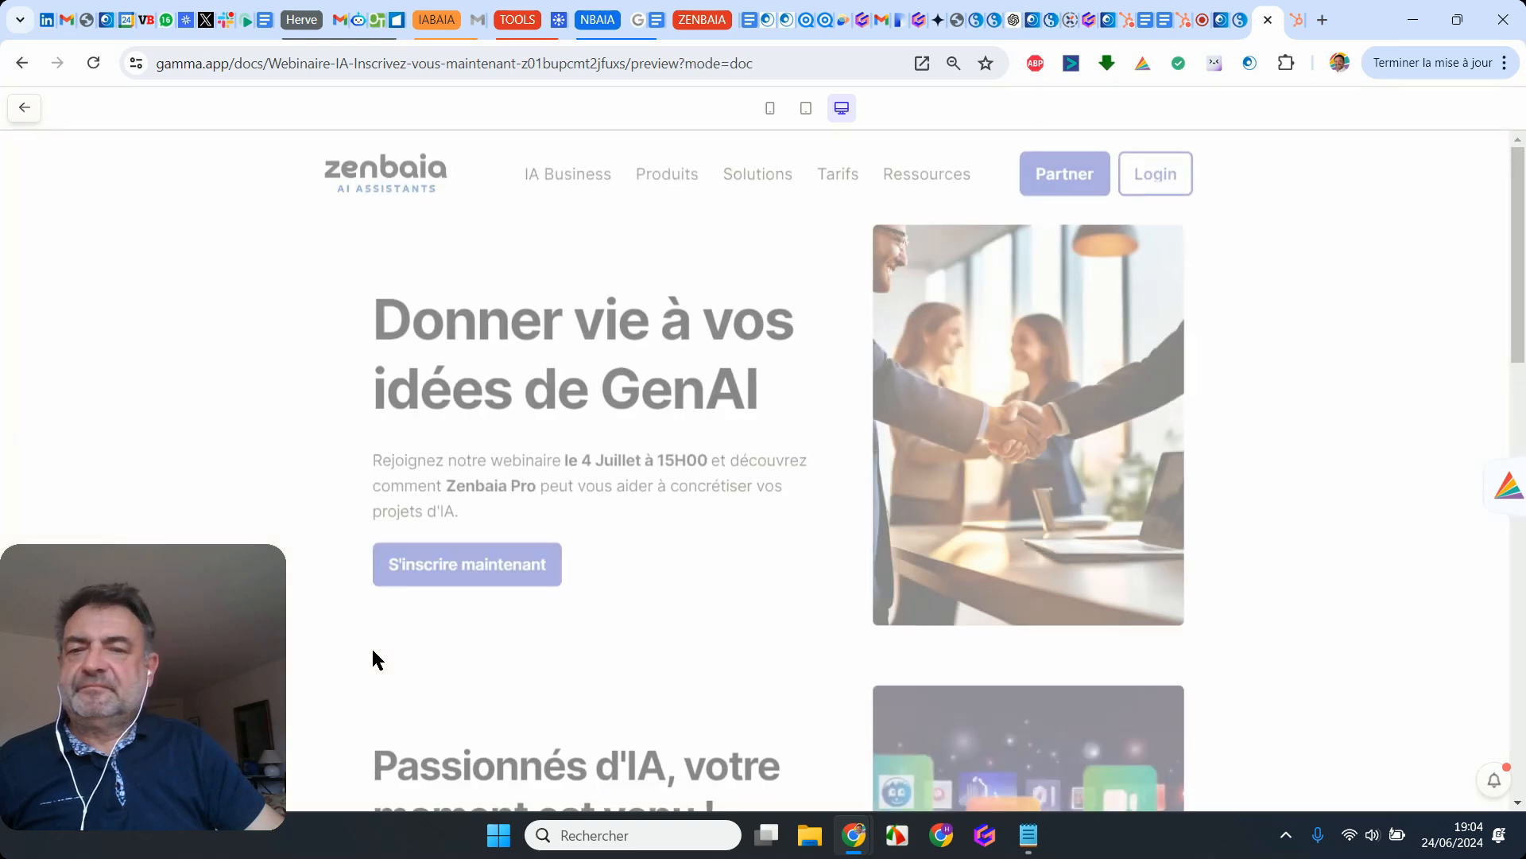
pyautogui.scroll(-2, 774, 239)
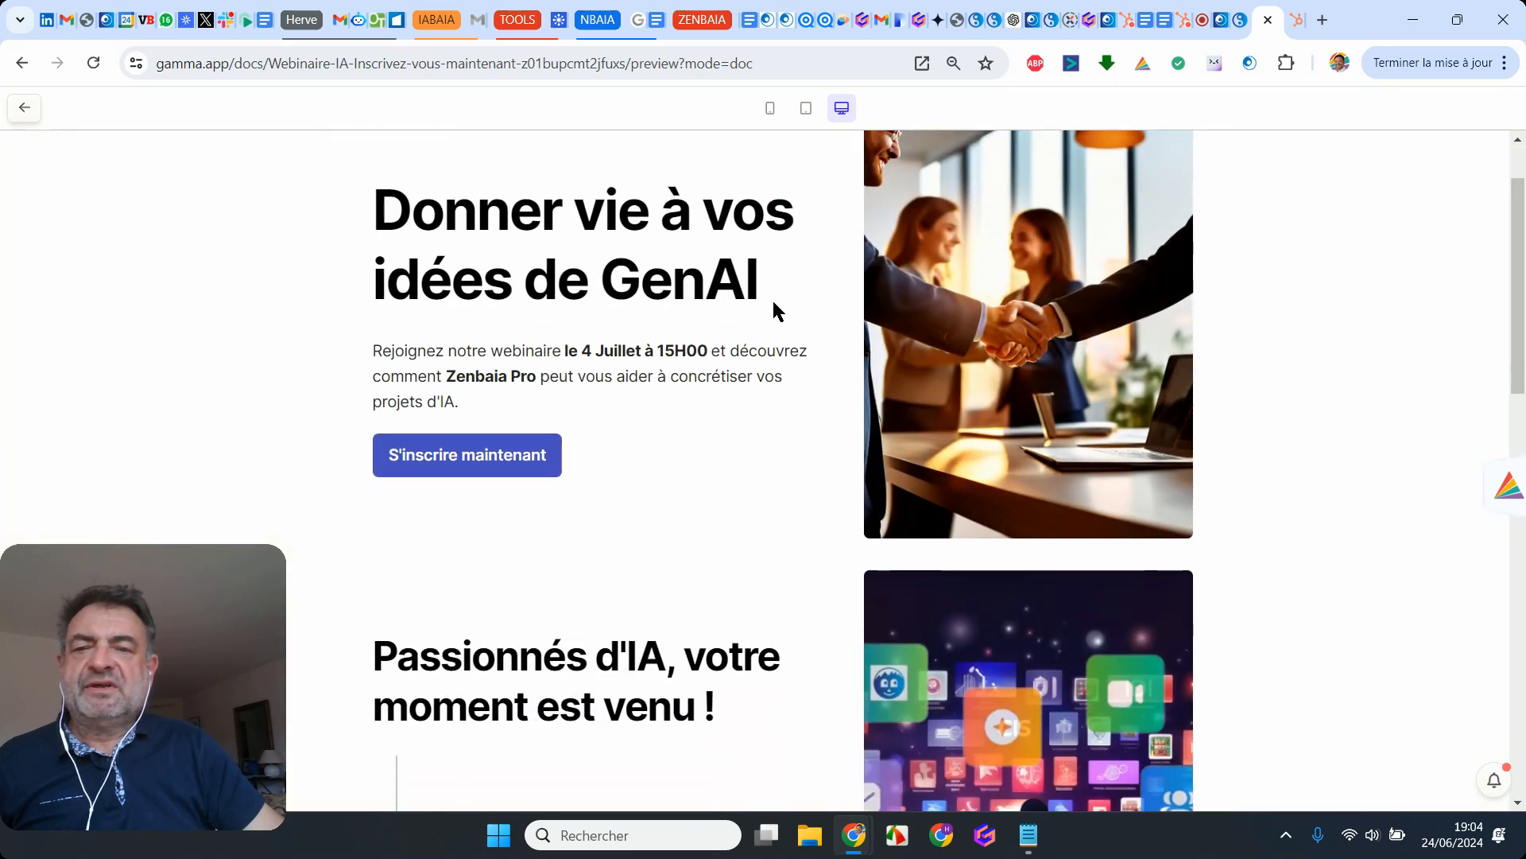
pyautogui.click(481, 460)
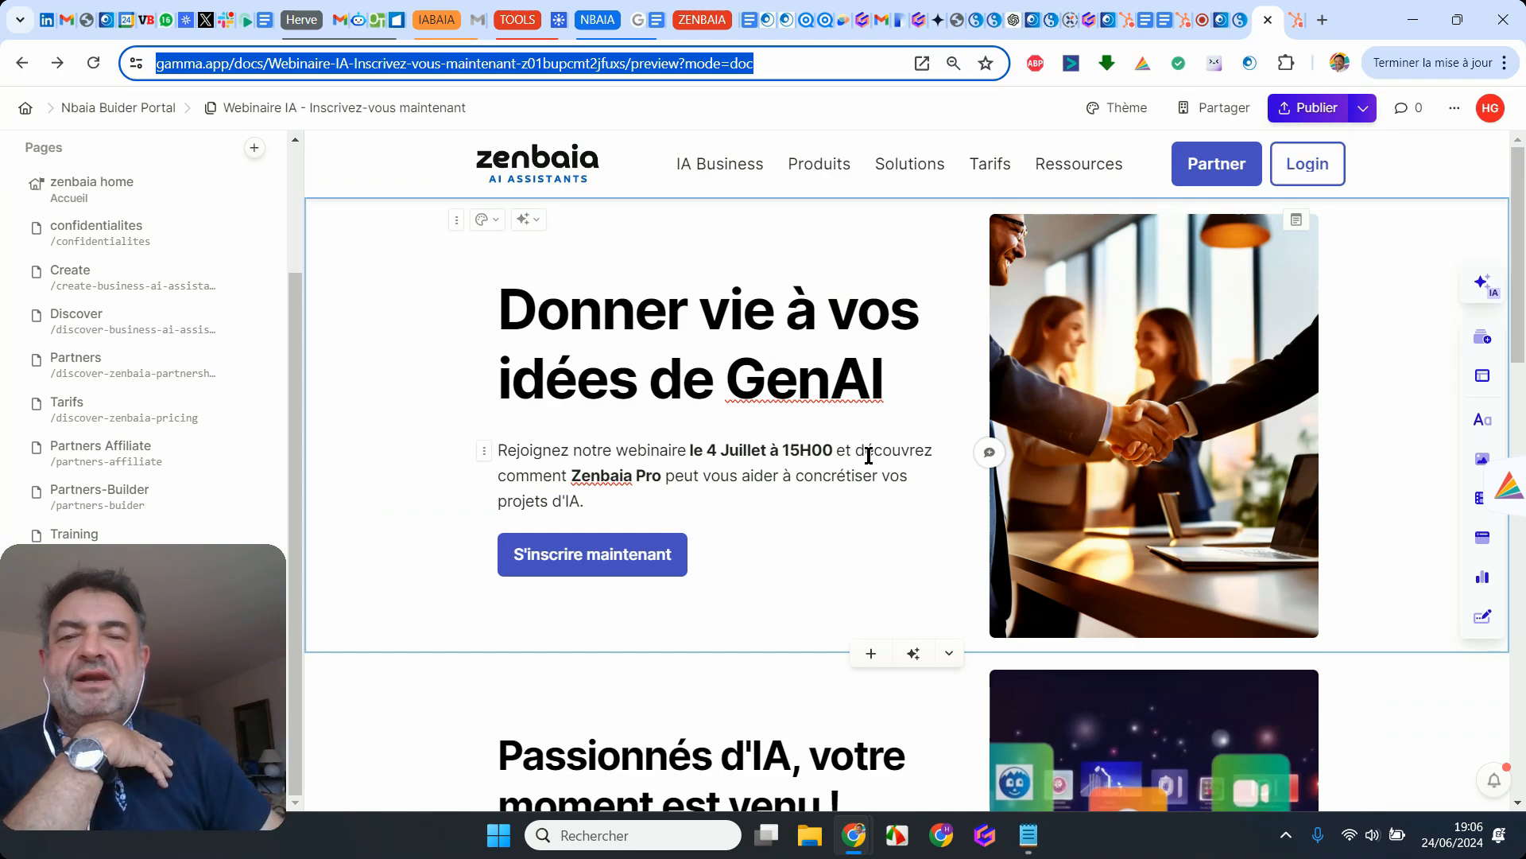
# Step: Examine the existing webinar page's cards from the opening title to the closing "Rejoindre le webinaire" card
pyautogui.scroll(-3, 869, 456)
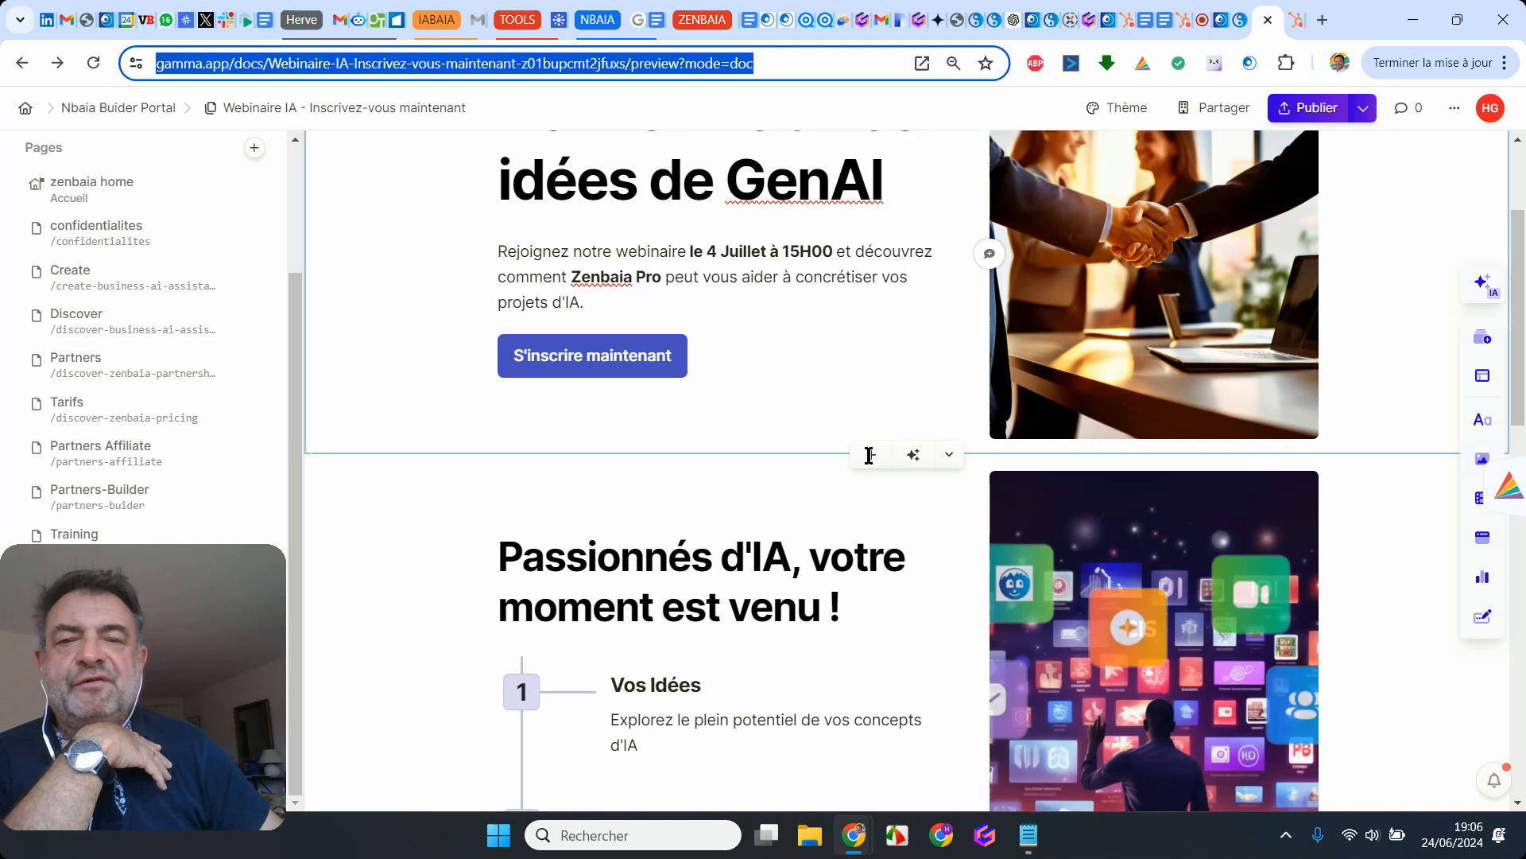
pyautogui.scroll(-4, 869, 455)
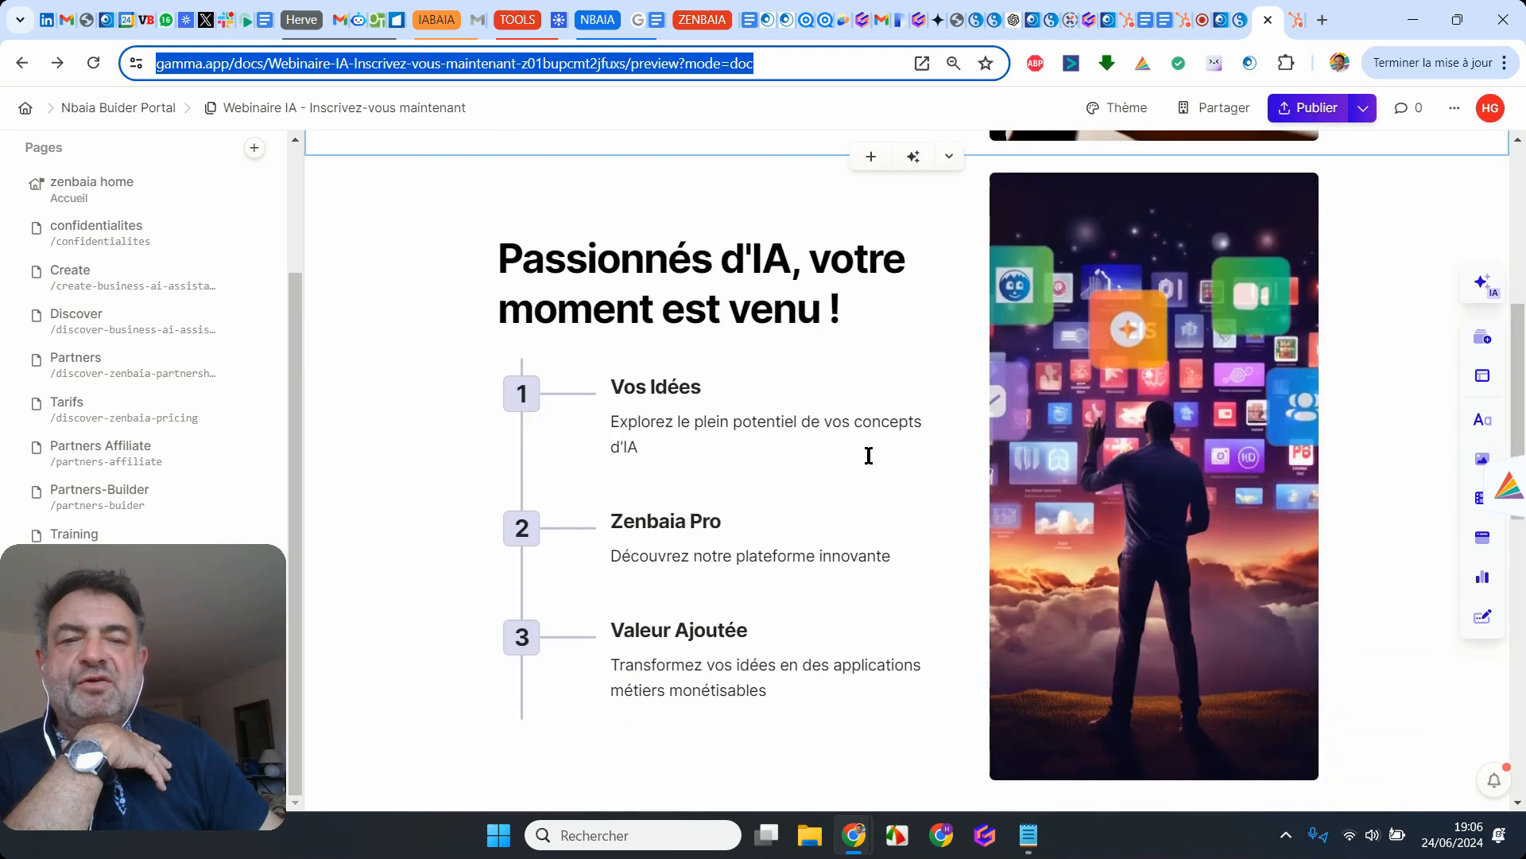
pyautogui.scroll(-3, 869, 456)
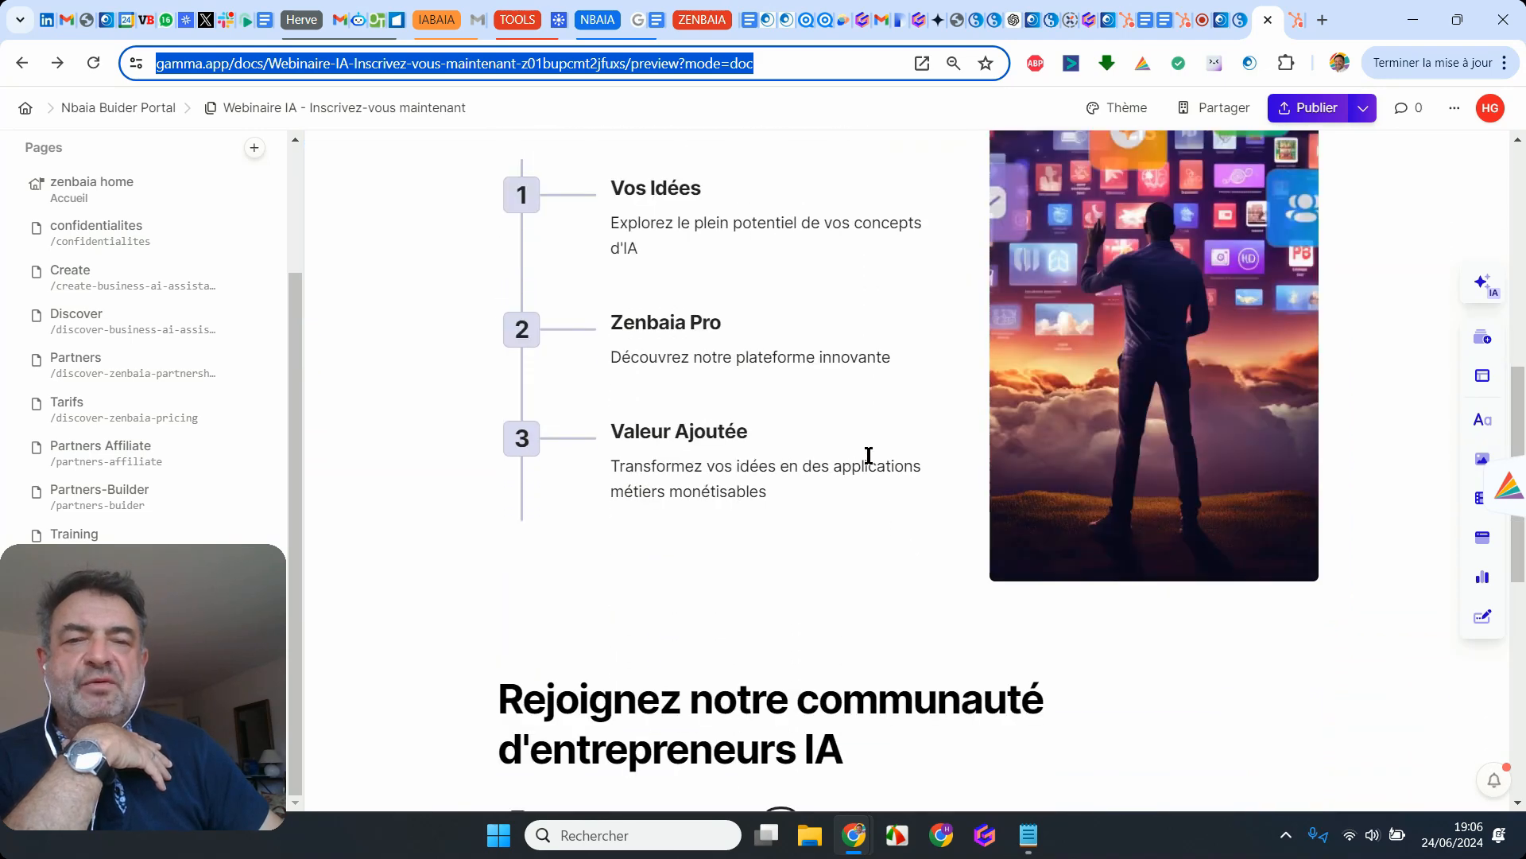
pyautogui.scroll(-3, 869, 455)
pyautogui.scroll(-3, 869, 456)
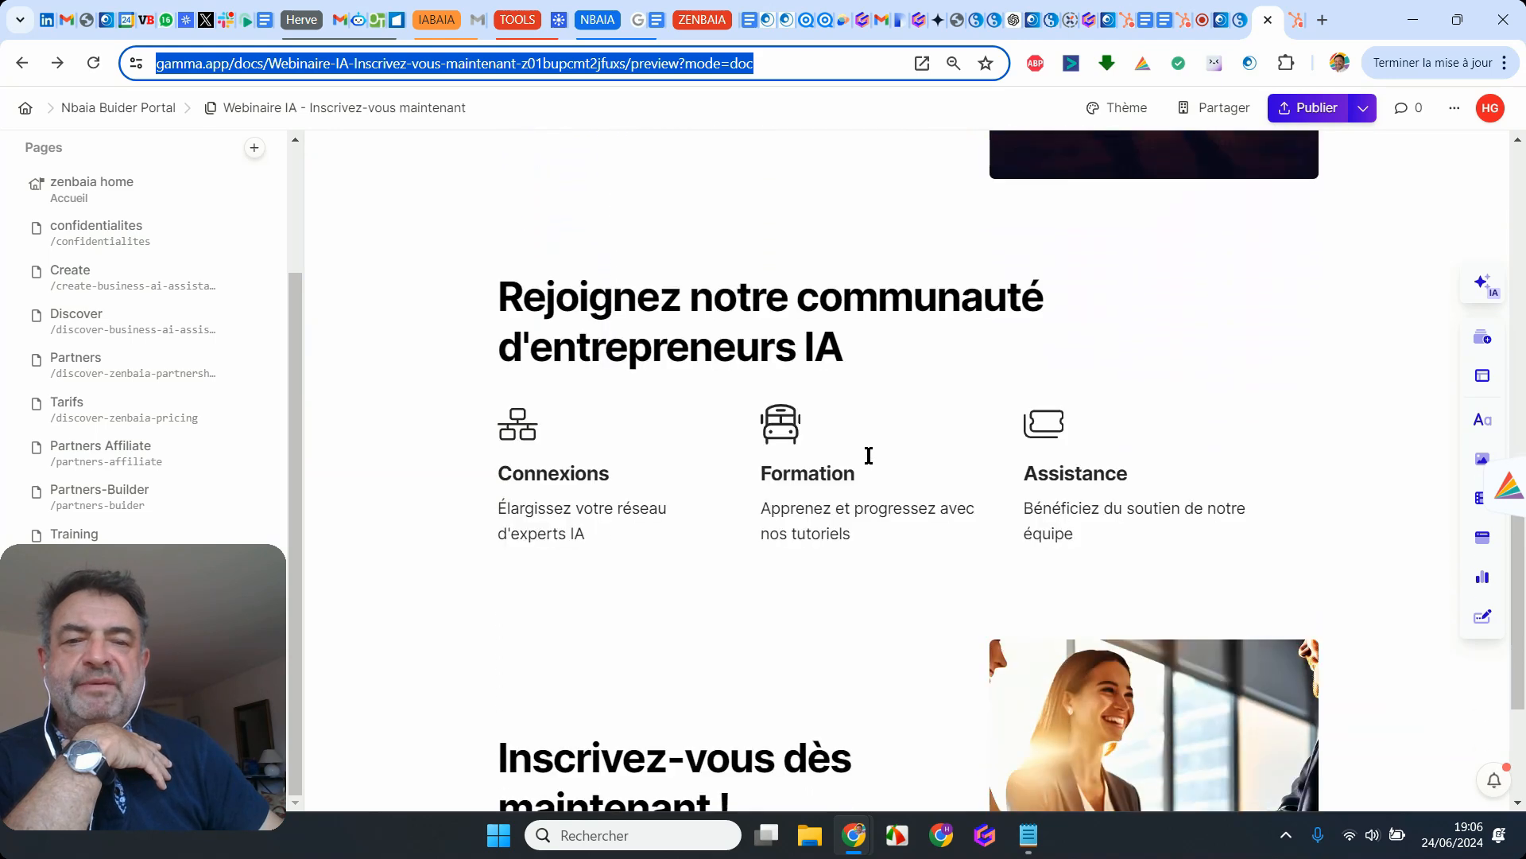
pyautogui.scroll(-4, 869, 456)
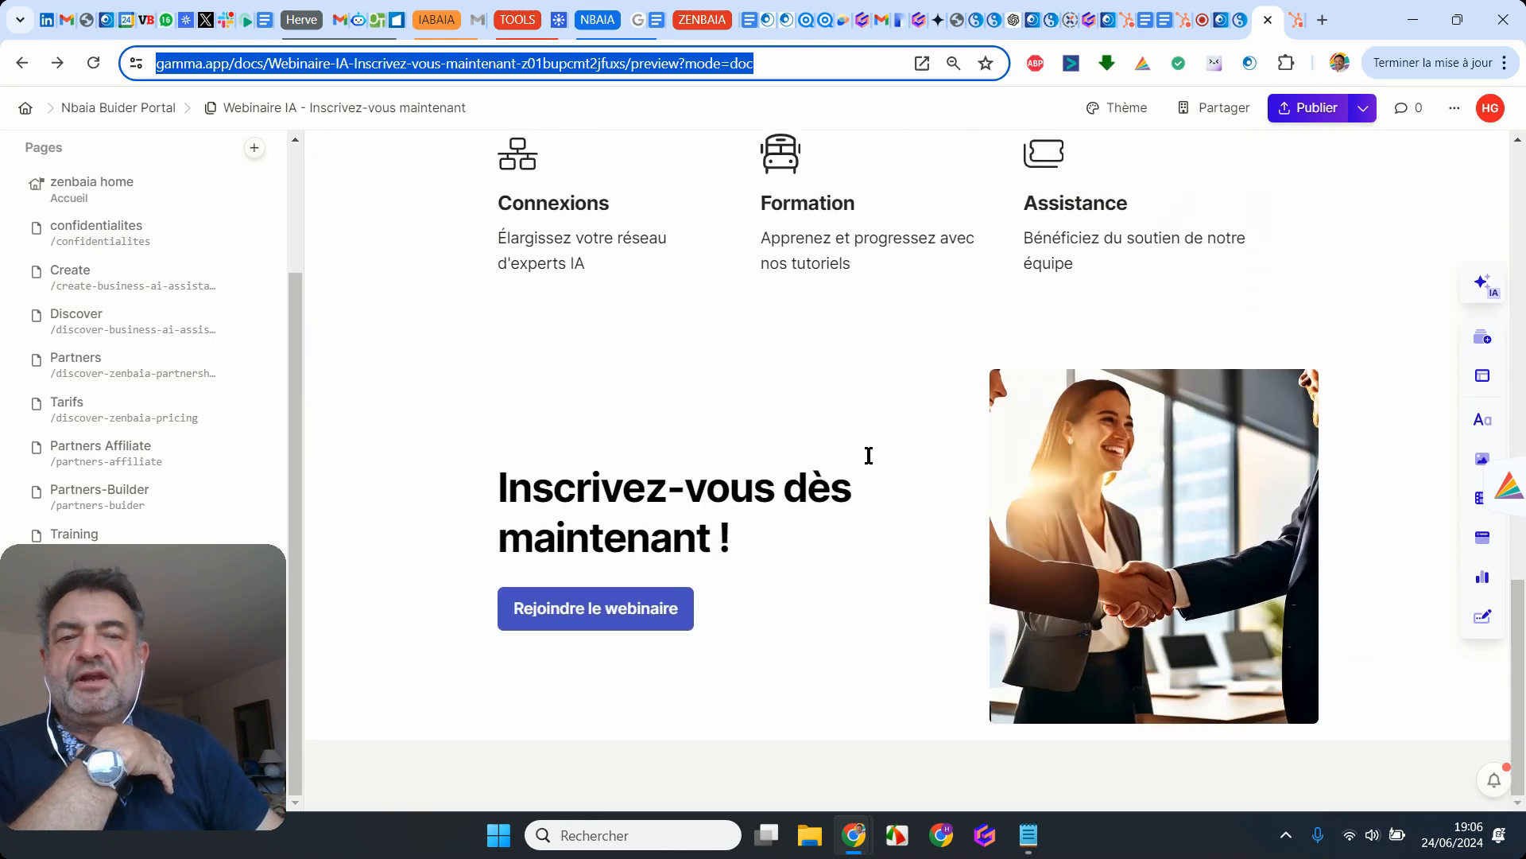
pyautogui.scroll(4, 869, 455)
pyautogui.scroll(15, 869, 455)
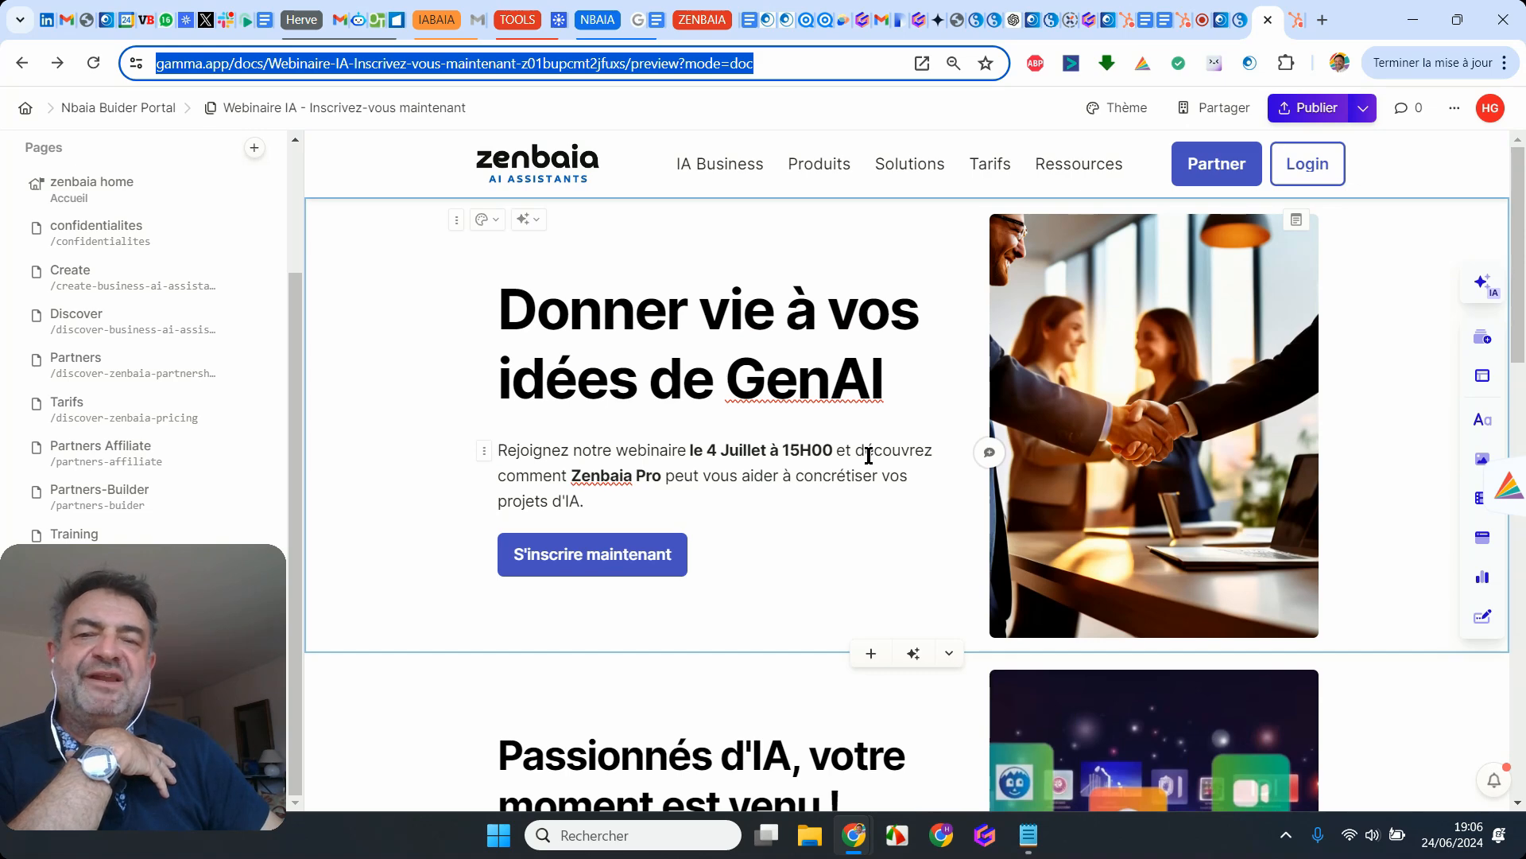
# Step: Switch to the published Create page on zenbaia.com
pyautogui.click(1224, 24)
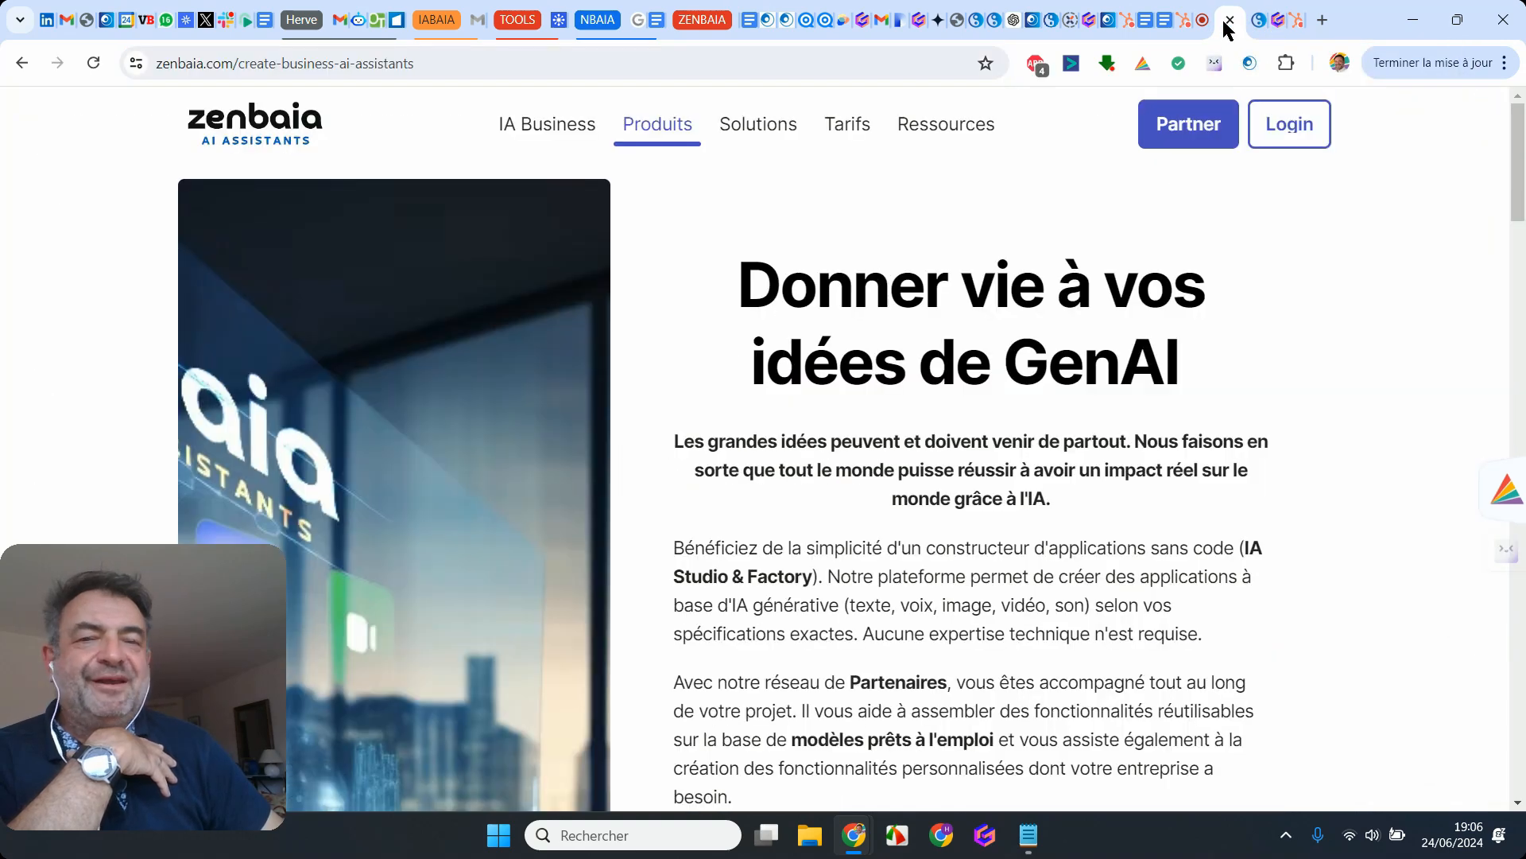